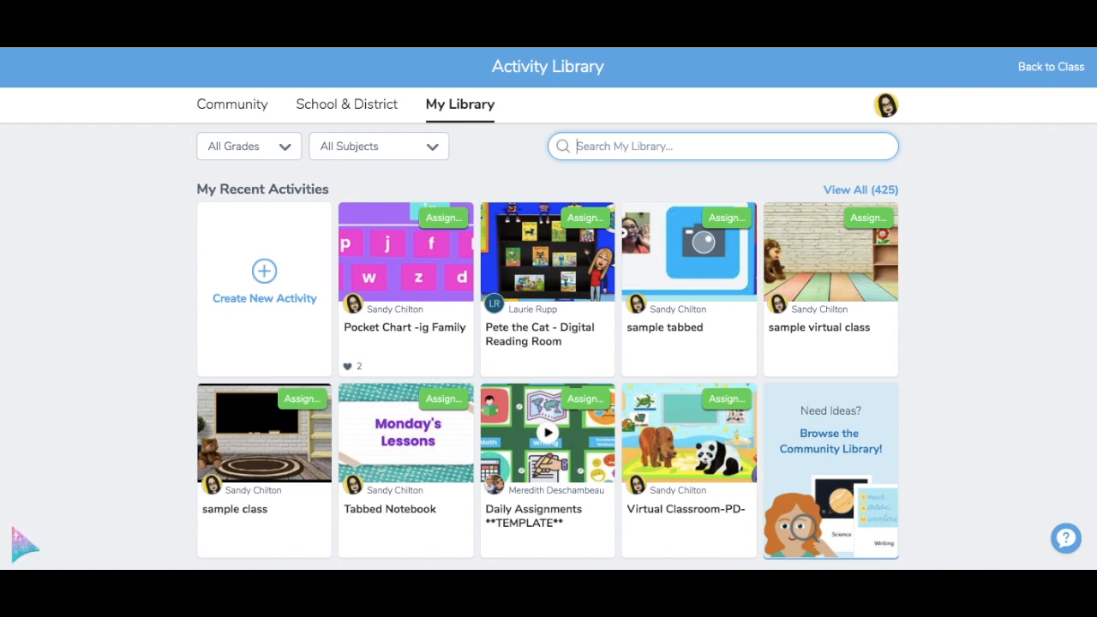
Create a new activity and name it 'Virtual Classroom-Eric Carl'
click(271, 298)
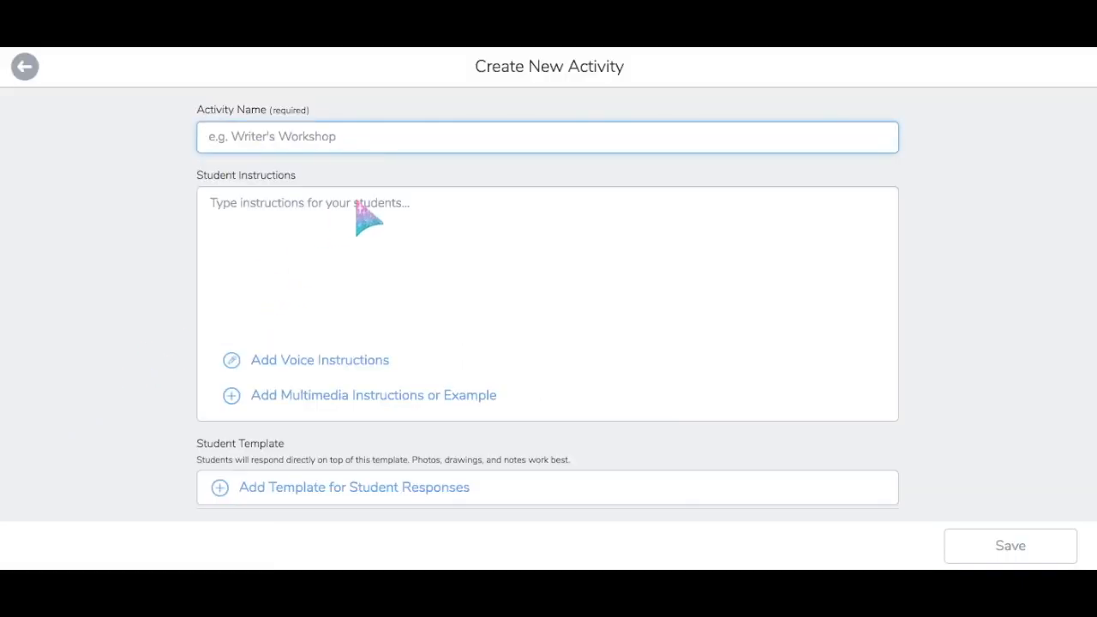
text(Virtua)
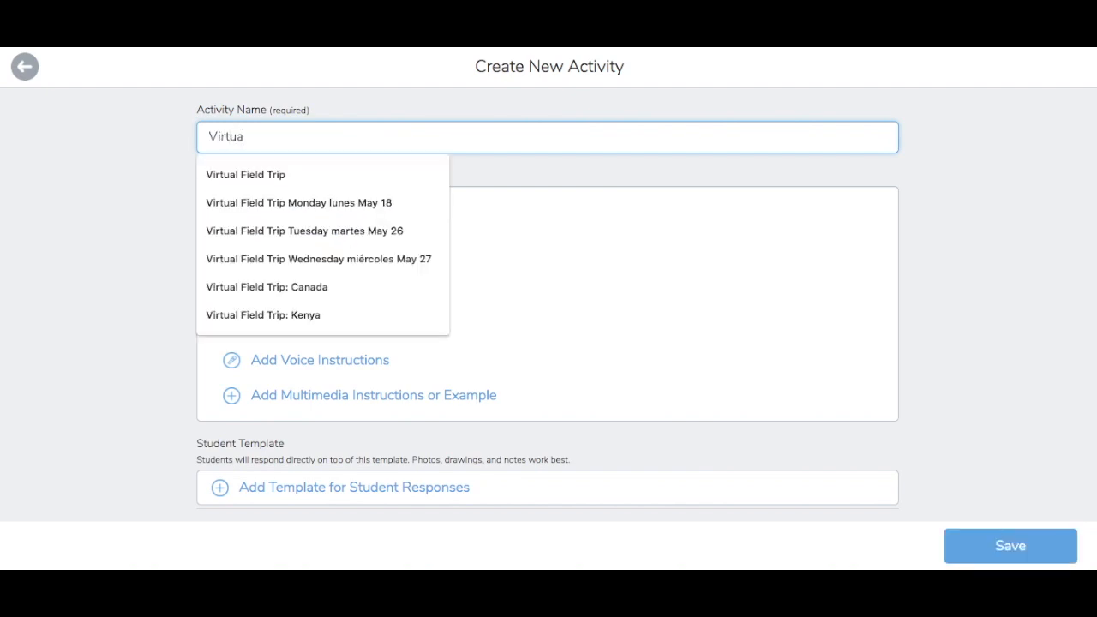
text(l Classroom-Eric Carl)
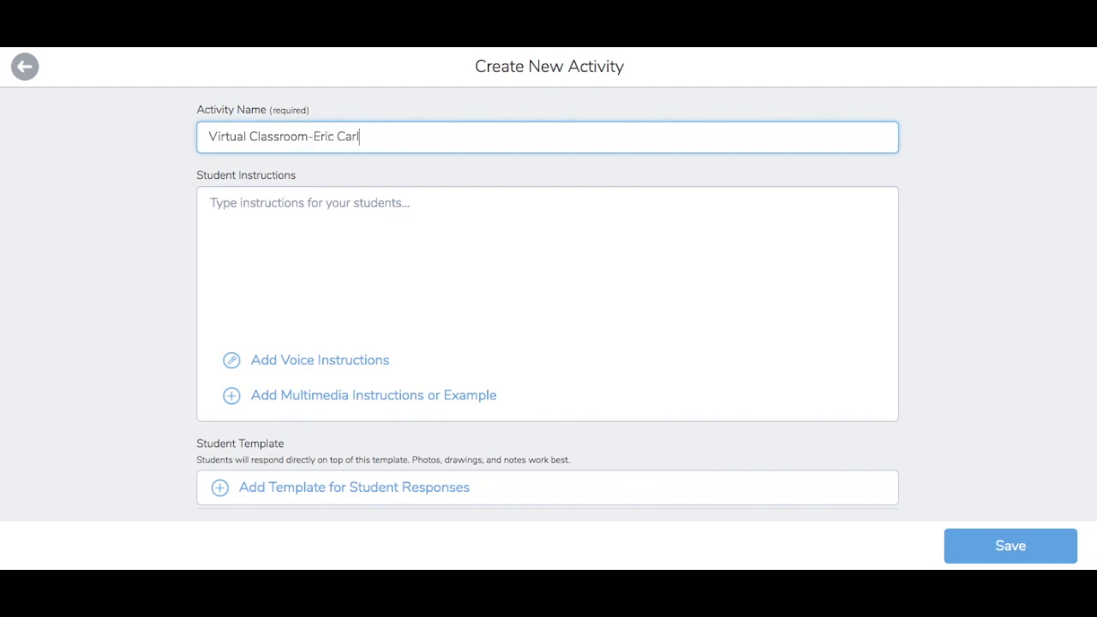
scroll(100, 458, down, 1)
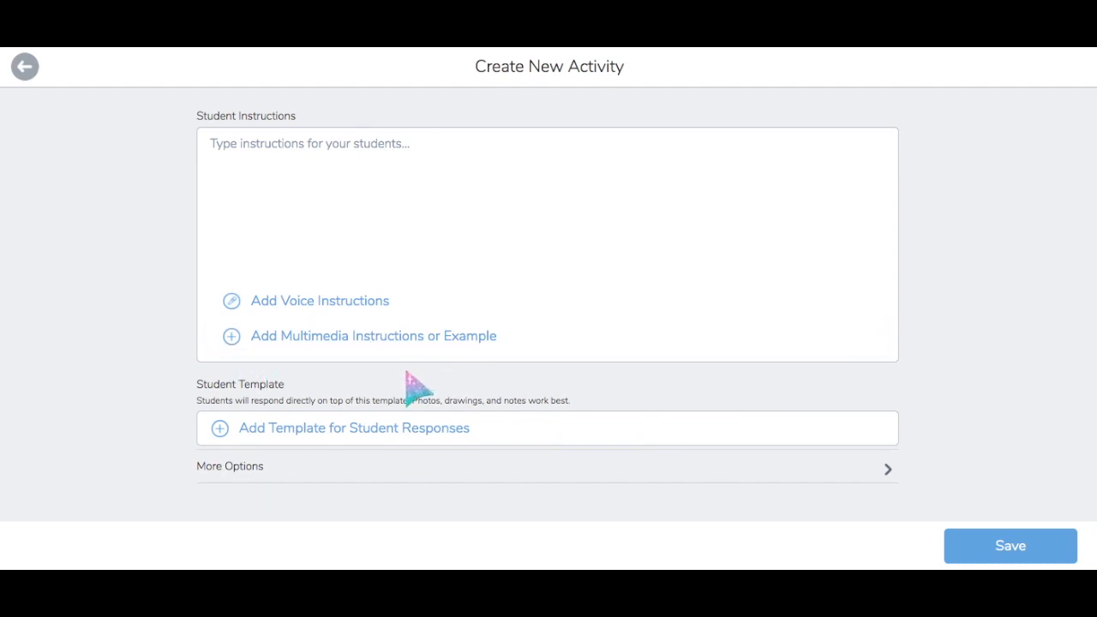
Add a blank drawing as the activity's multimedia instructions, browsing but not applying background swatches
click(227, 344)
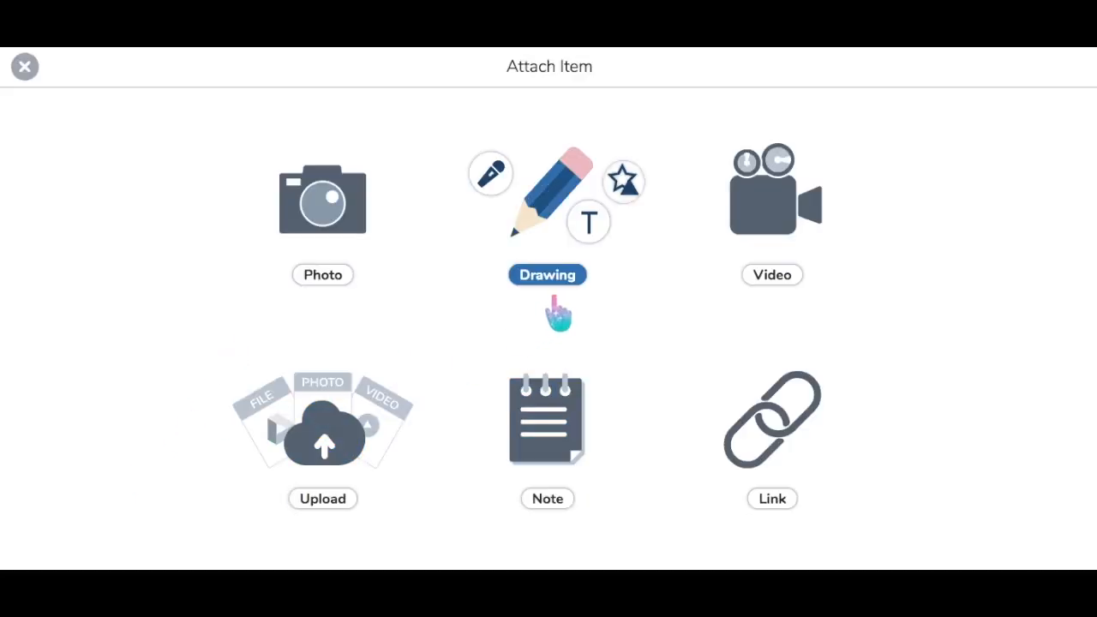
click(546, 224)
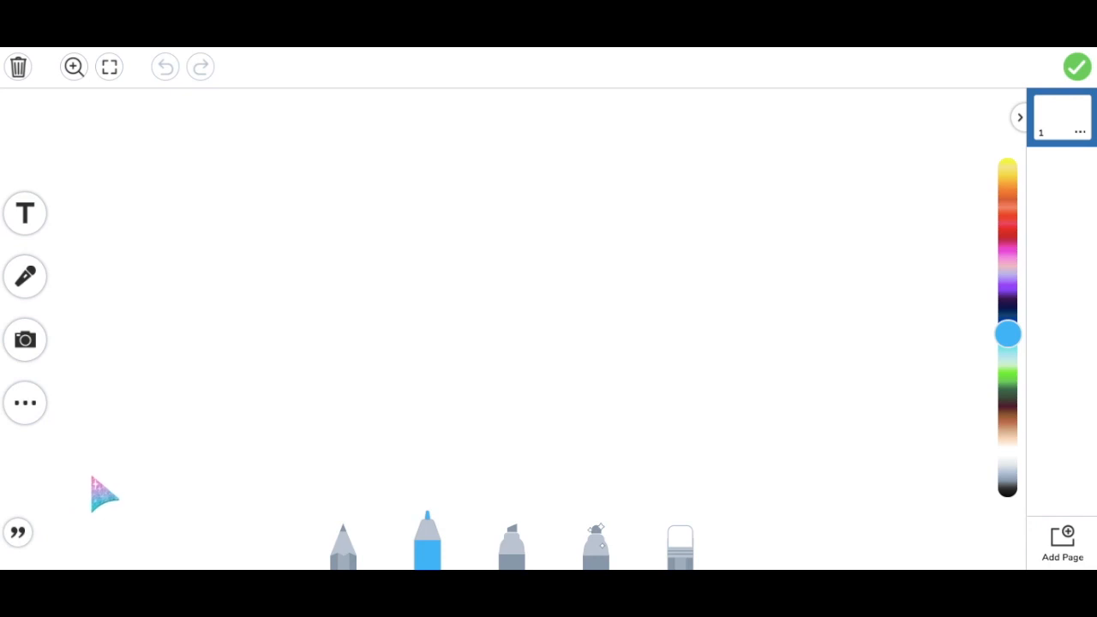
click(28, 418)
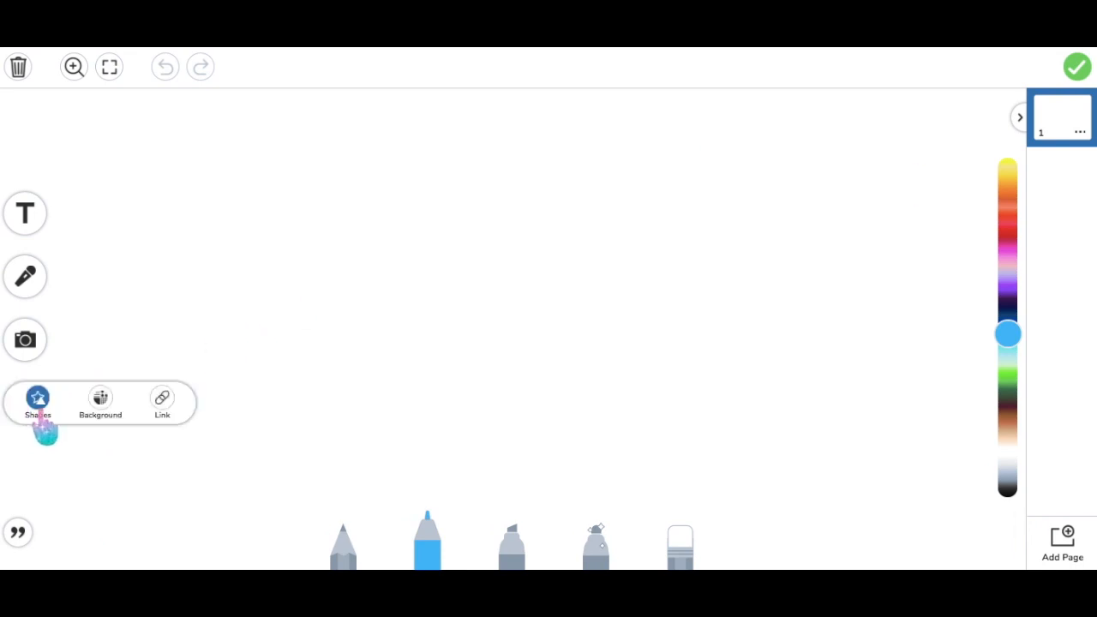
click(36, 403)
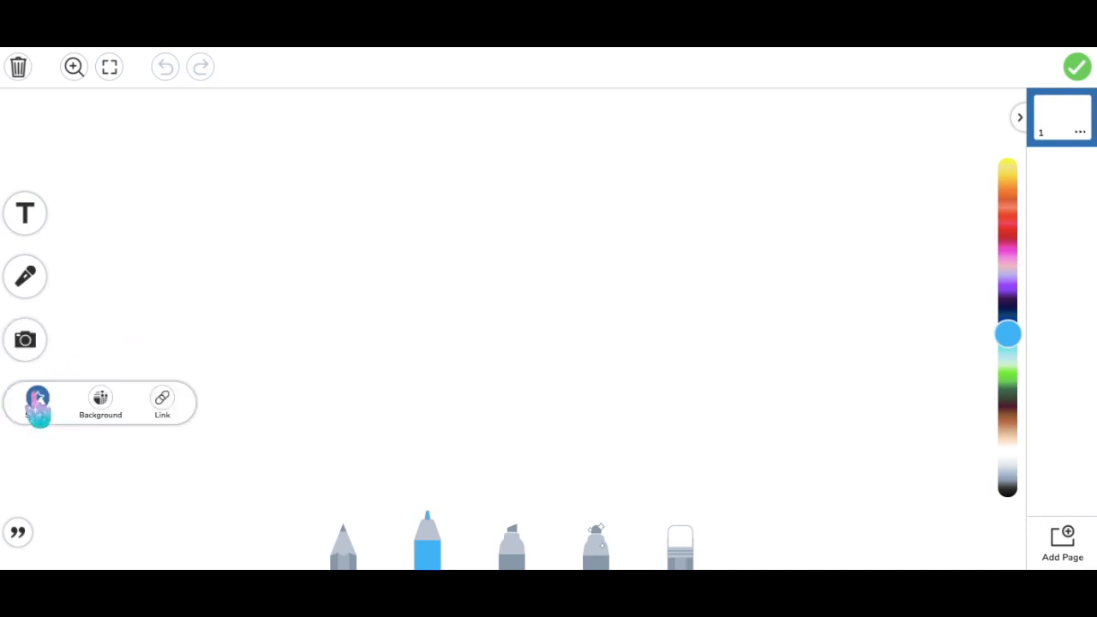
click(100, 403)
scroll(213, 453, down, 1)
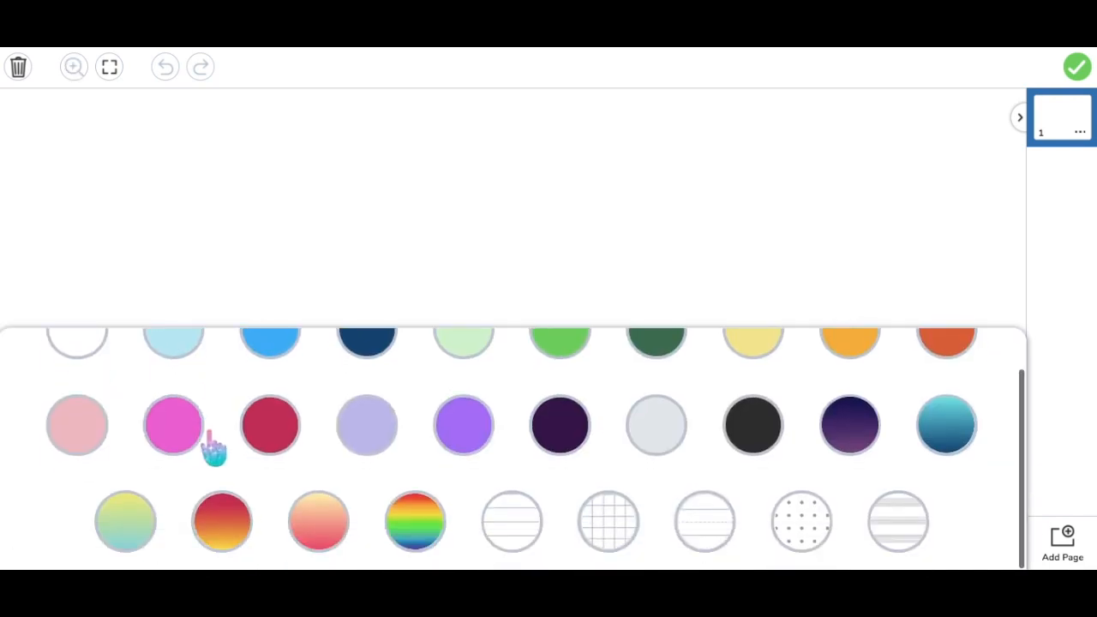
scroll(212, 360, up, 1)
click(211, 264)
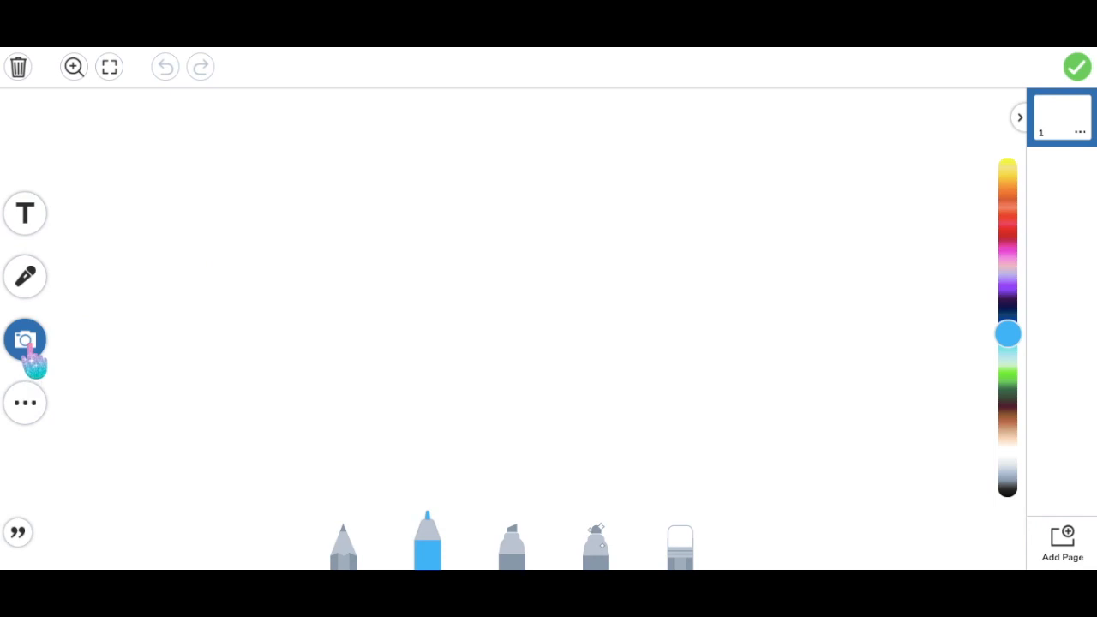
Upload background.jpg, stretch the brick-wall picture to both canvas edges, and lock it
click(26, 344)
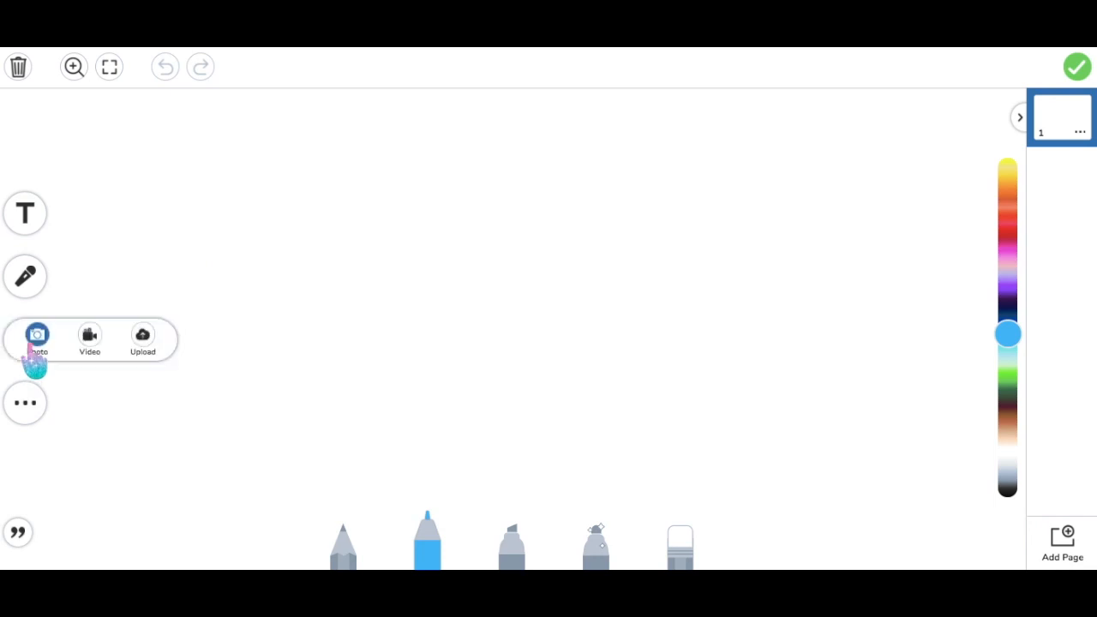
click(87, 388)
click(25, 341)
click(139, 333)
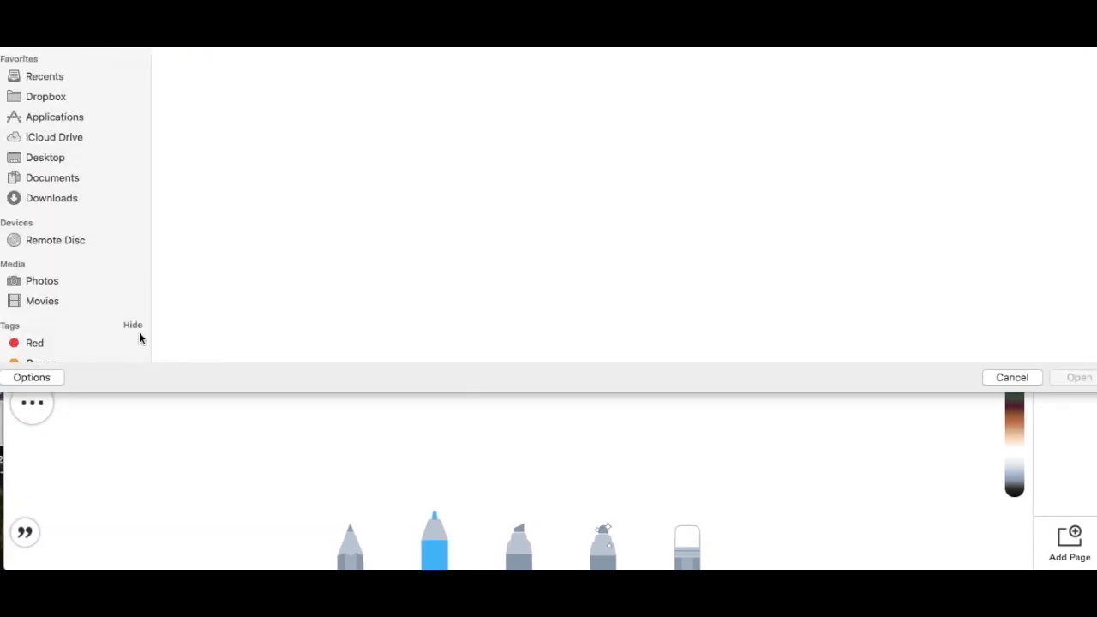
double_click(206, 176)
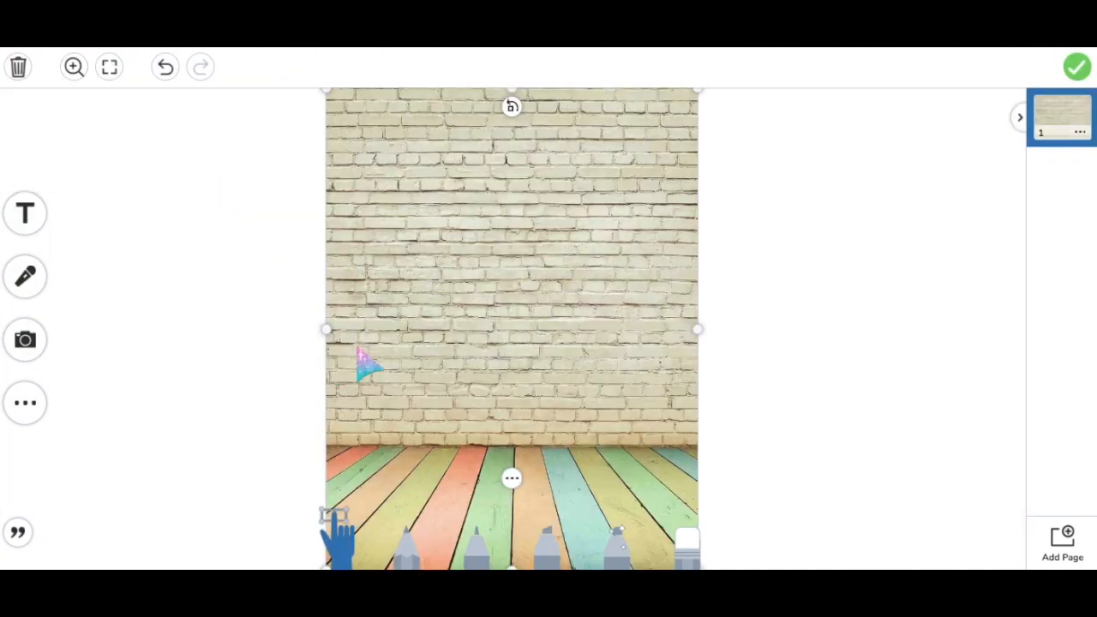
drag(330, 334, 61, 342)
drag(702, 334, 998, 330)
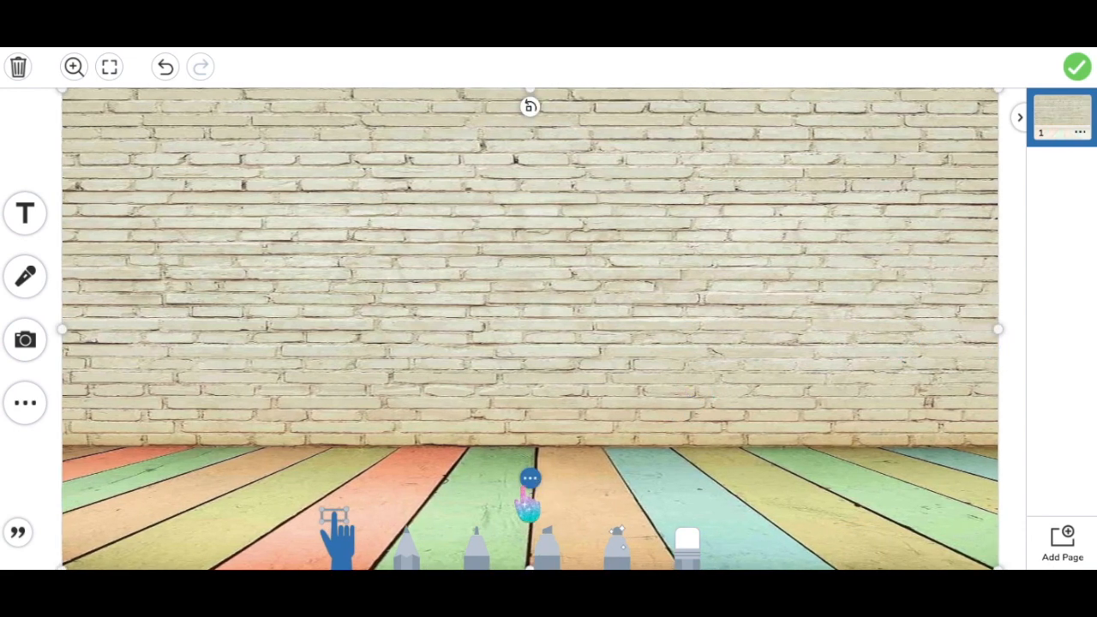
click(530, 480)
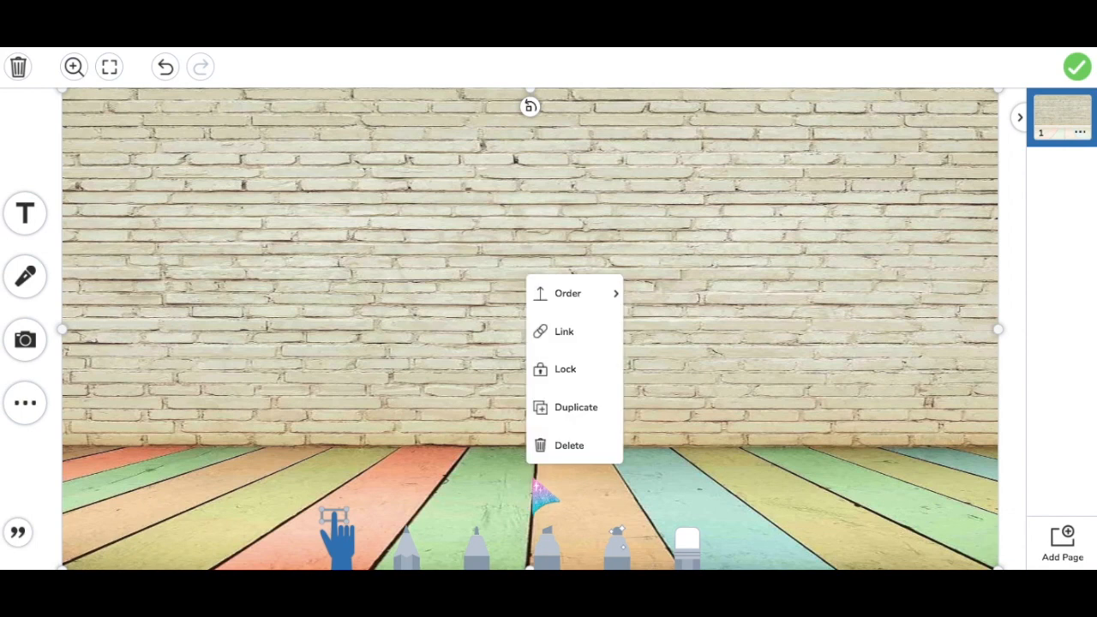
click(581, 379)
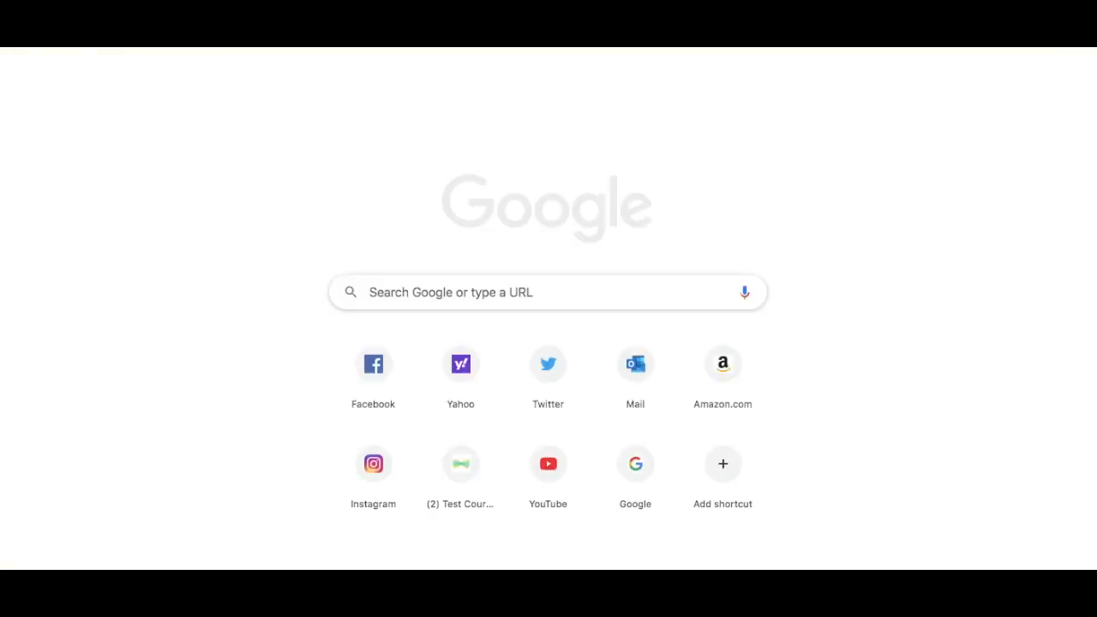
Search Google Images for 'classroom rug' filtered to transparent-background colour
text(goo)
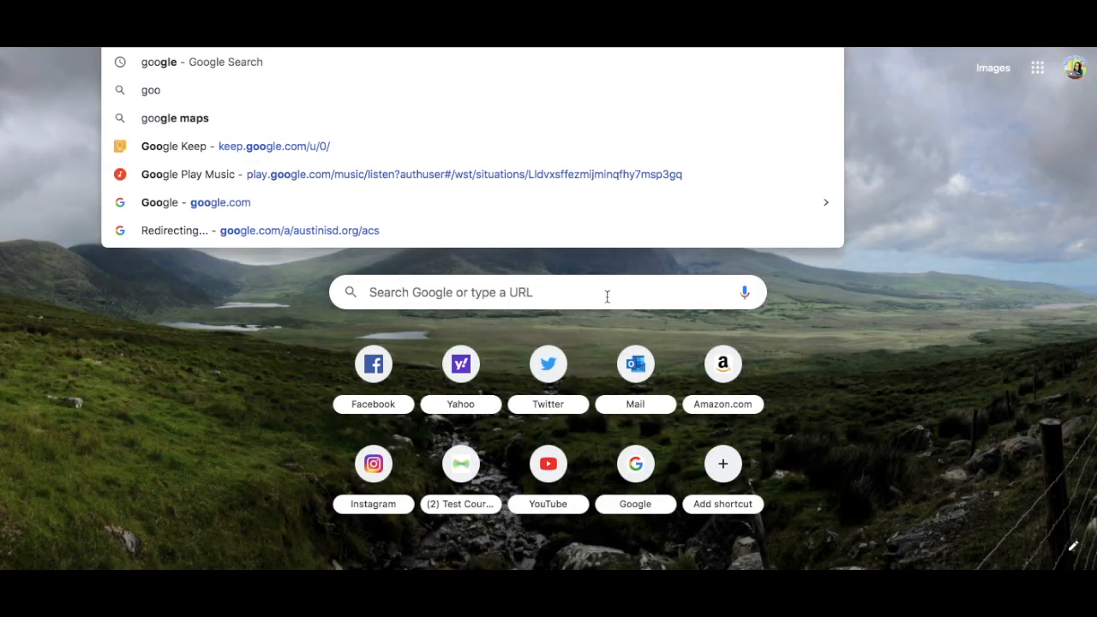
click(606, 293)
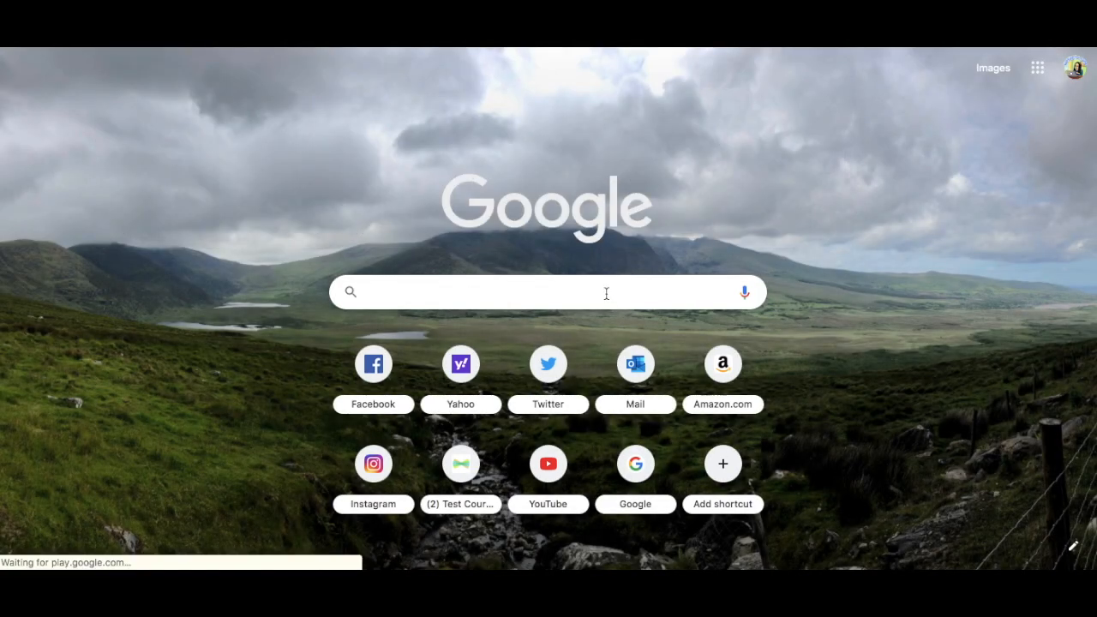
text(classroom rug)
key(Return)
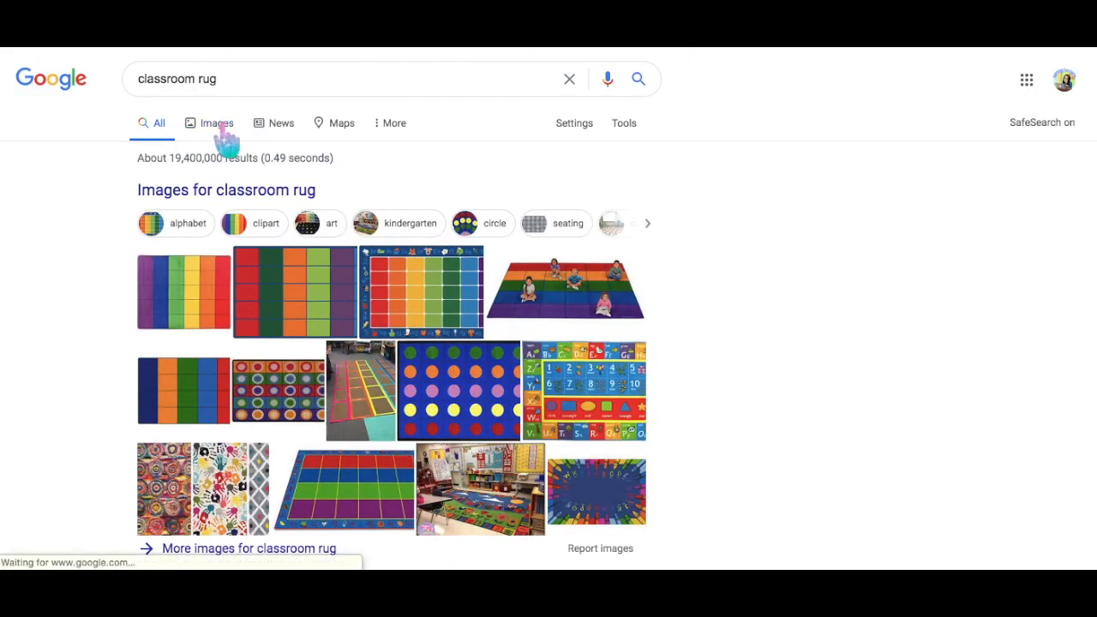
click(225, 125)
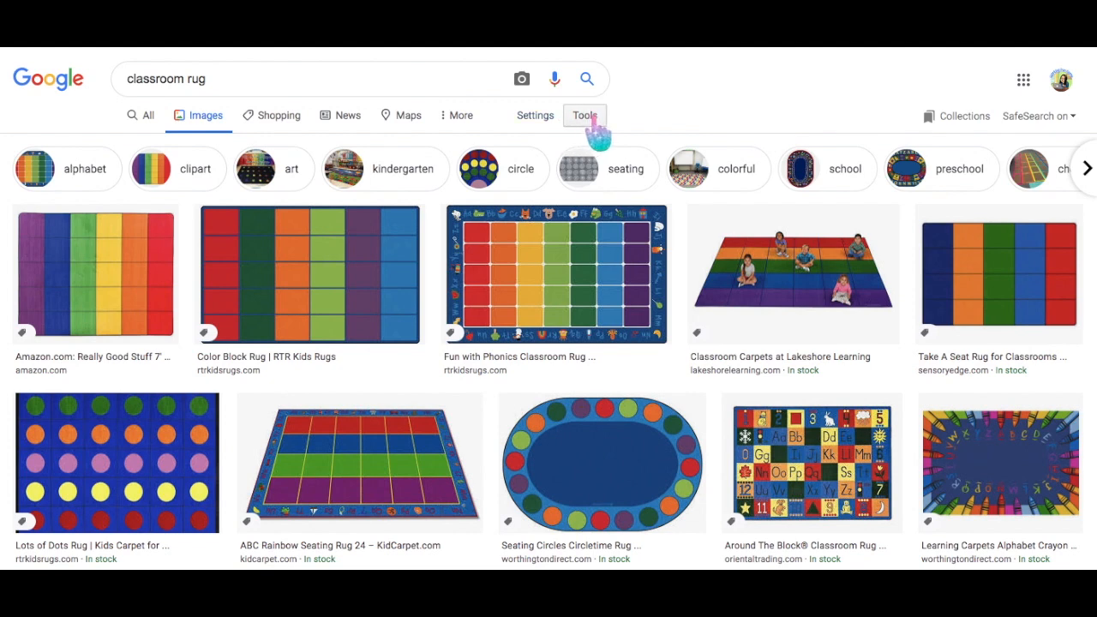
click(592, 120)
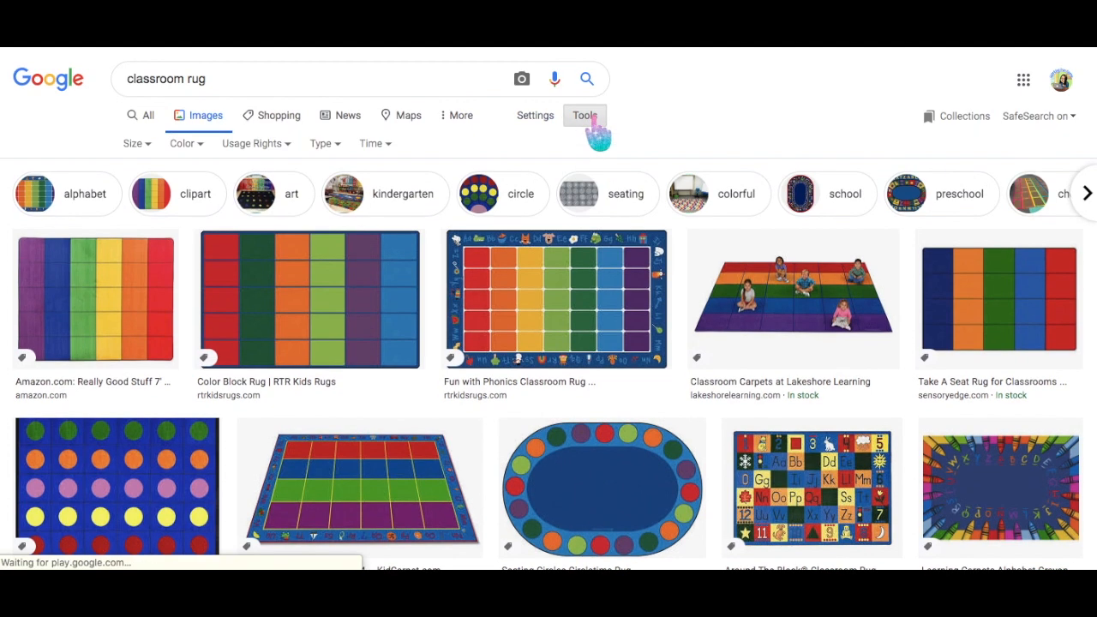
click(190, 145)
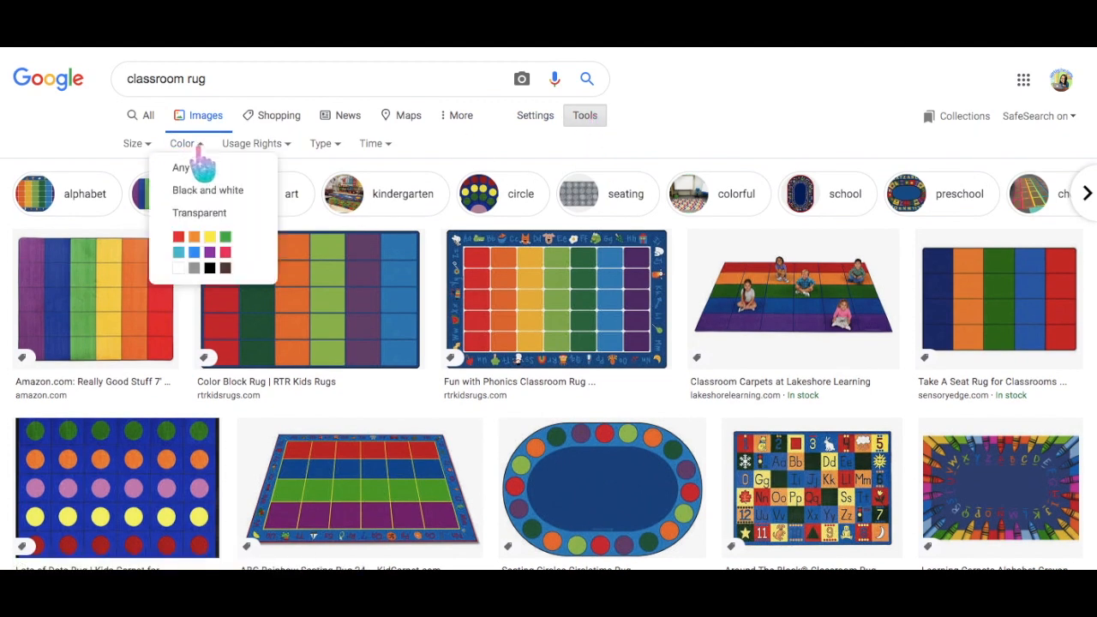
click(201, 211)
Pick the purple-and-yellow oval rug clip art and drag it out of the page
scroll(250, 349, down, 5)
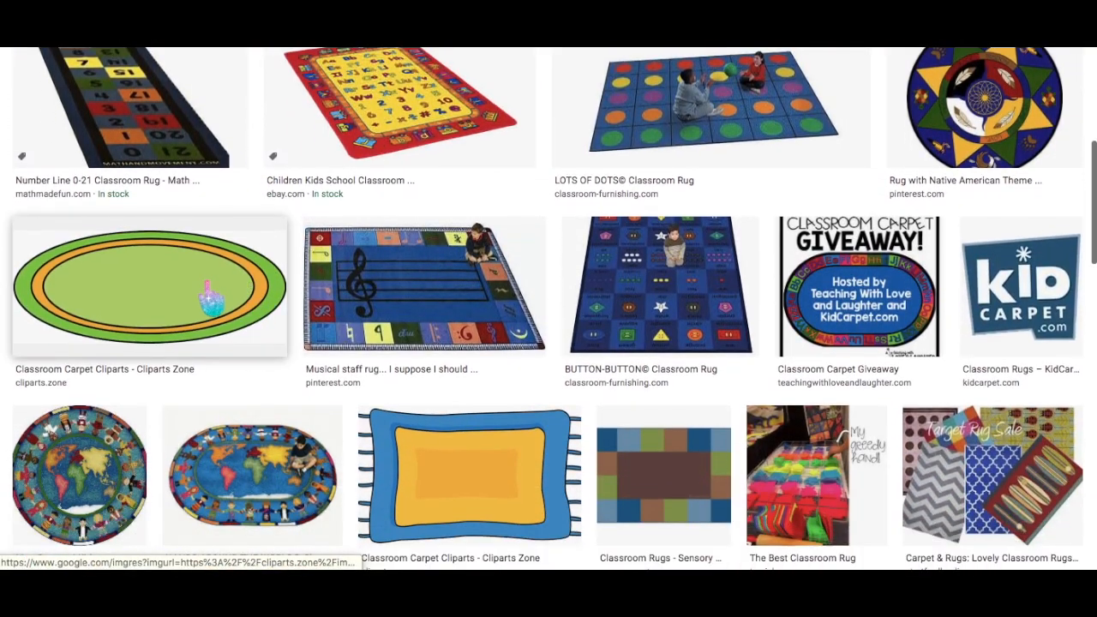
click(214, 365)
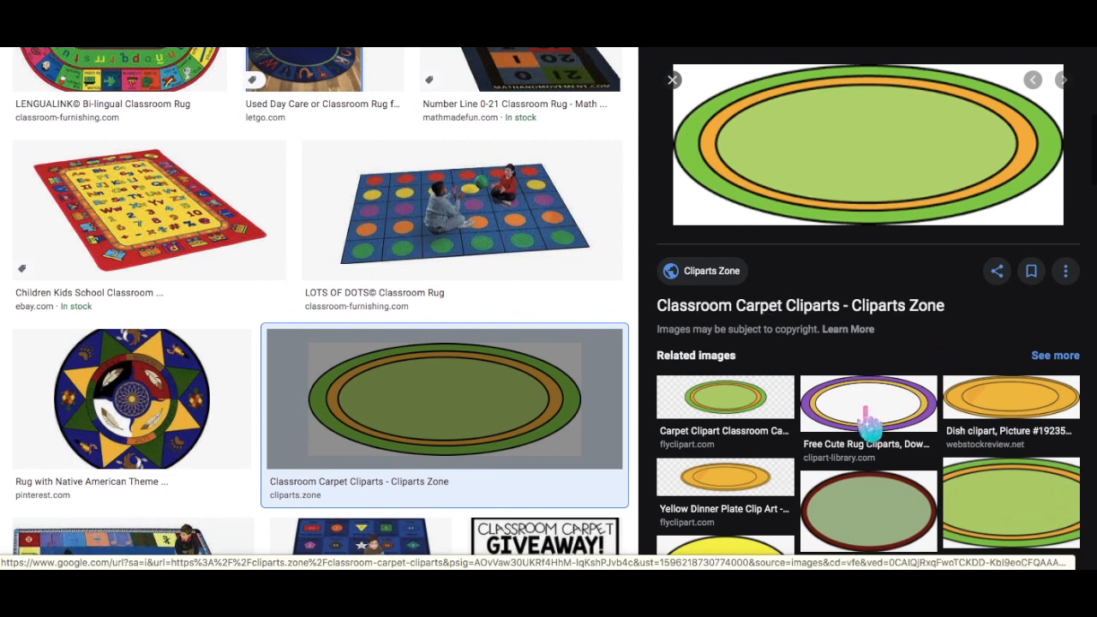
click(867, 410)
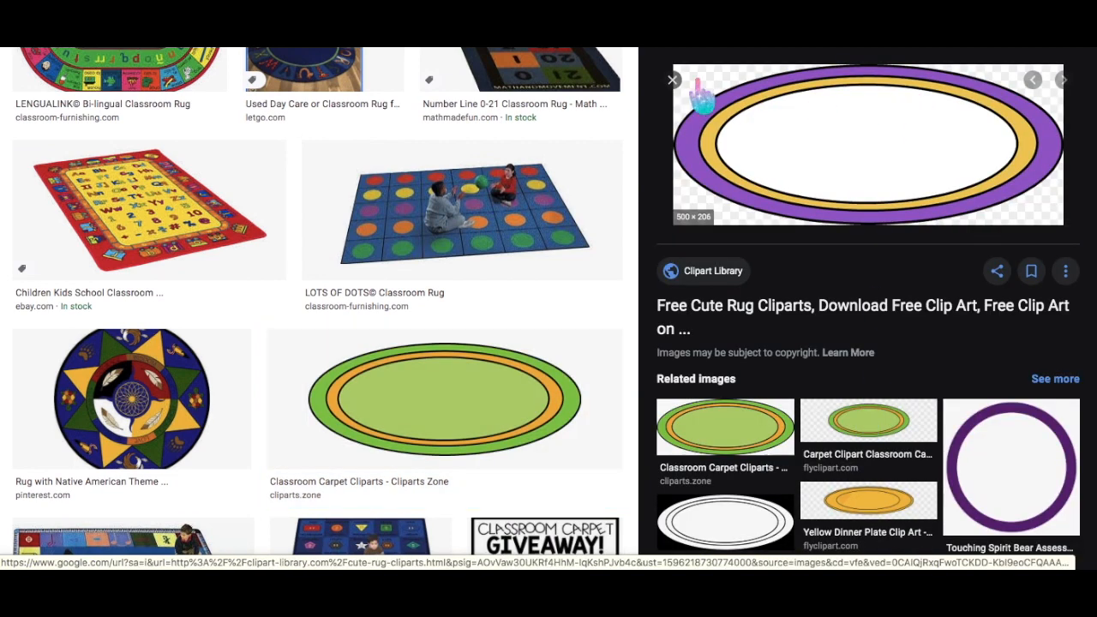
drag(729, 129, 1095, 198)
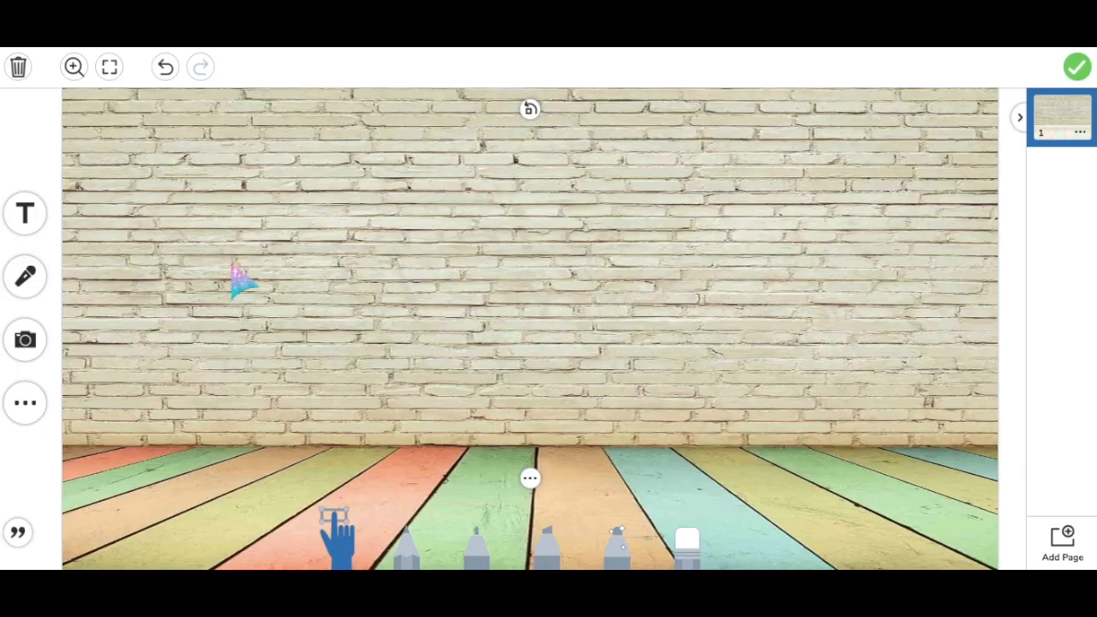
Upload the oval rug image, resize and centre it on the floor, and lock it
click(29, 343)
click(30, 343)
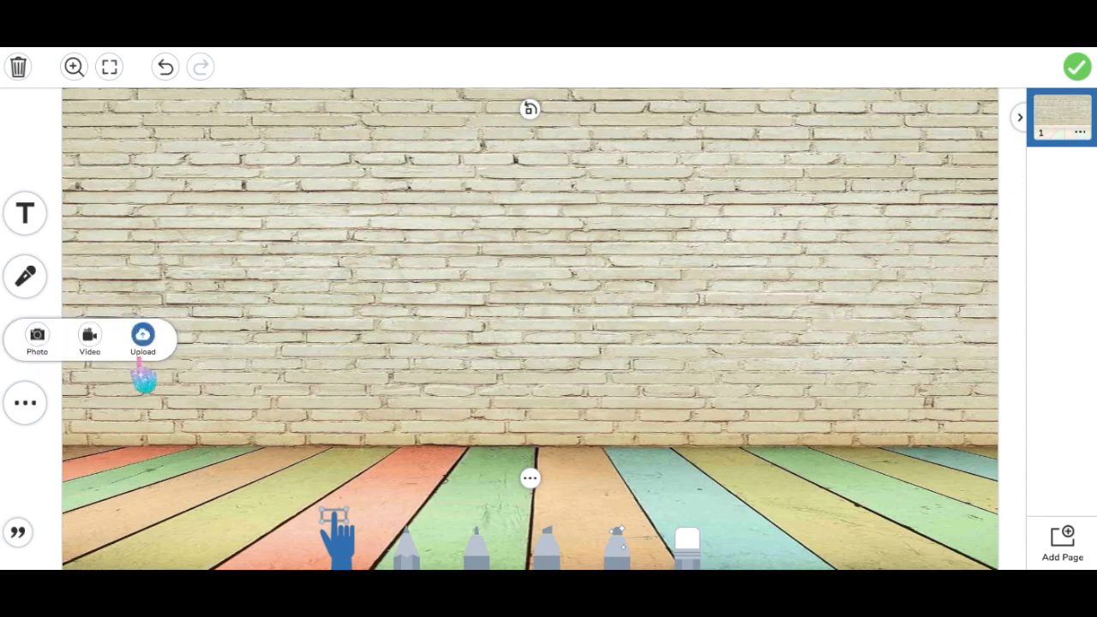
click(24, 343)
click(142, 341)
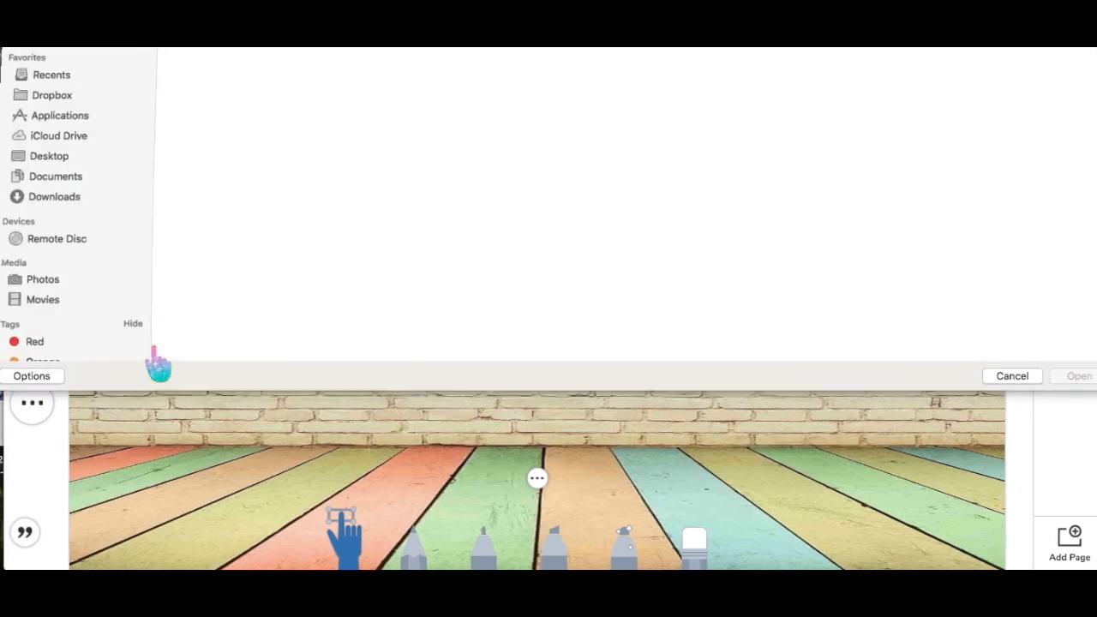
double_click(1061, 168)
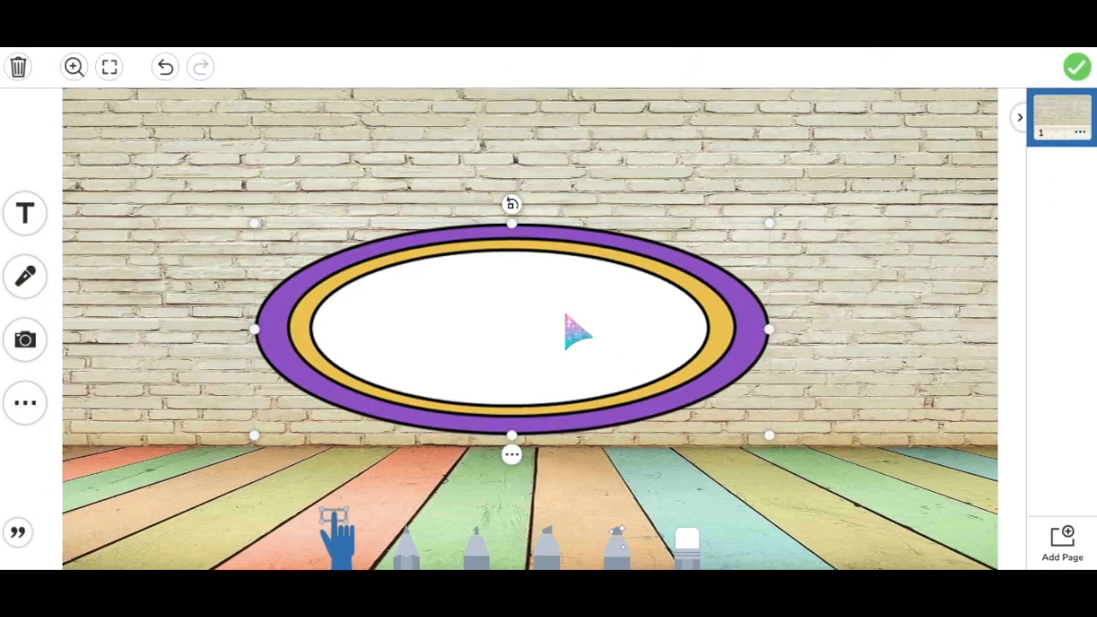
drag(564, 316, 568, 414)
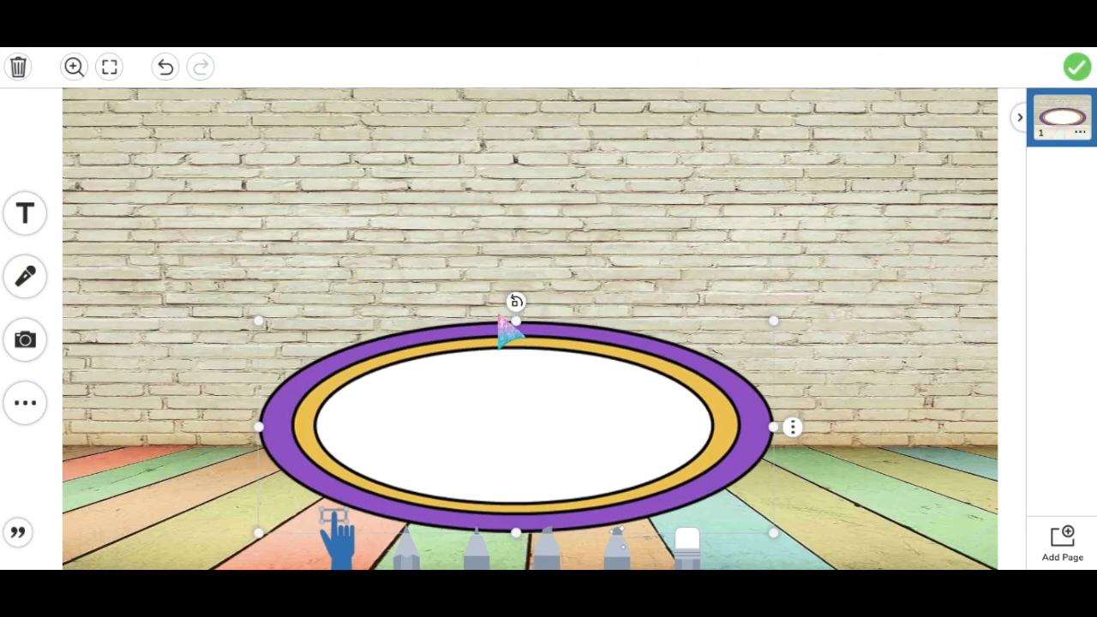
drag(773, 321, 595, 451)
drag(496, 451, 604, 499)
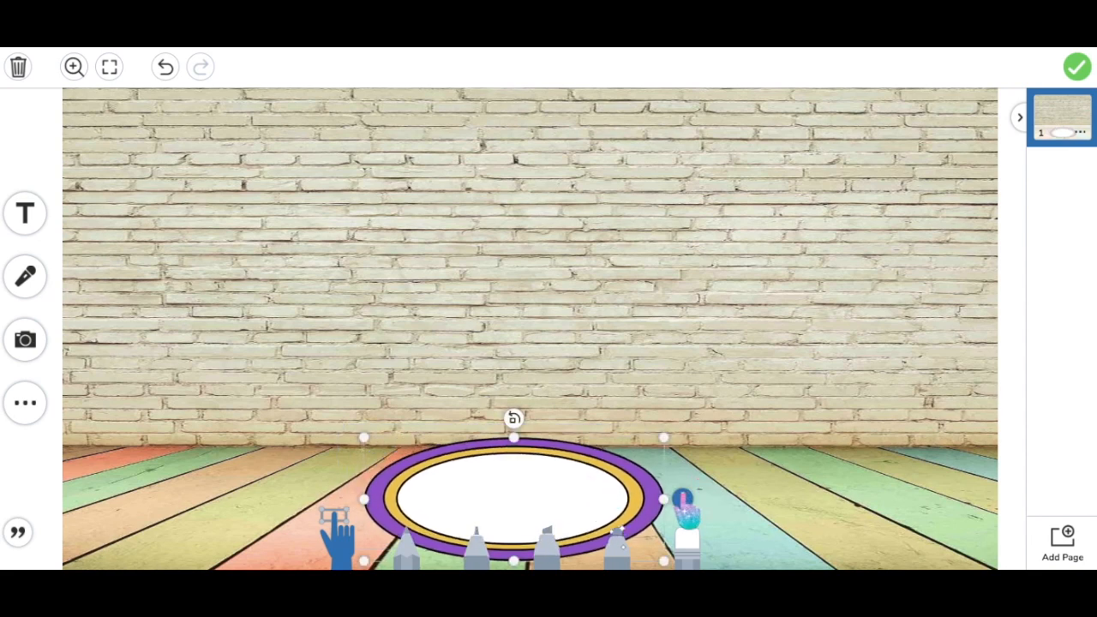
drag(370, 511, 256, 507)
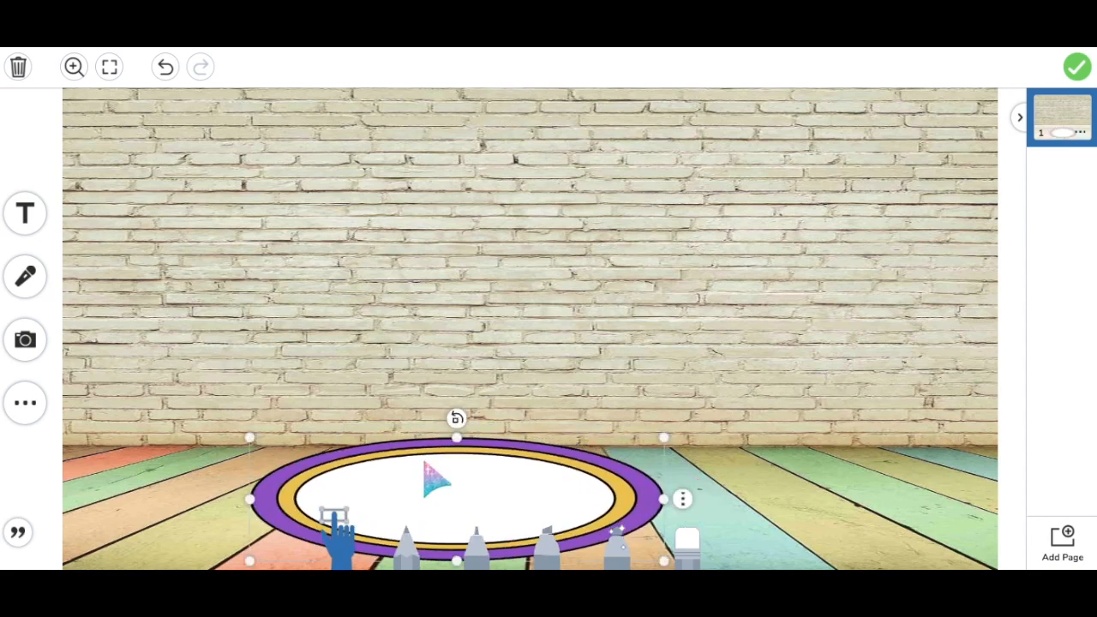
drag(437, 473, 483, 480)
click(730, 499)
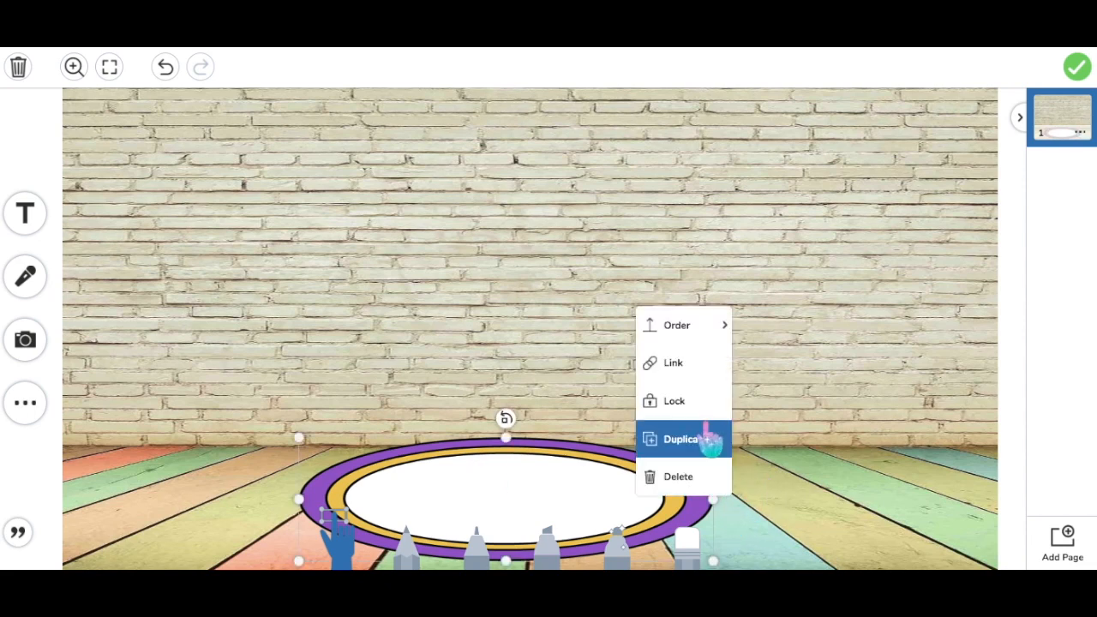
click(701, 400)
Upload the wooden bookshelf image, place it on the right of the room, and lock it
click(25, 339)
click(147, 340)
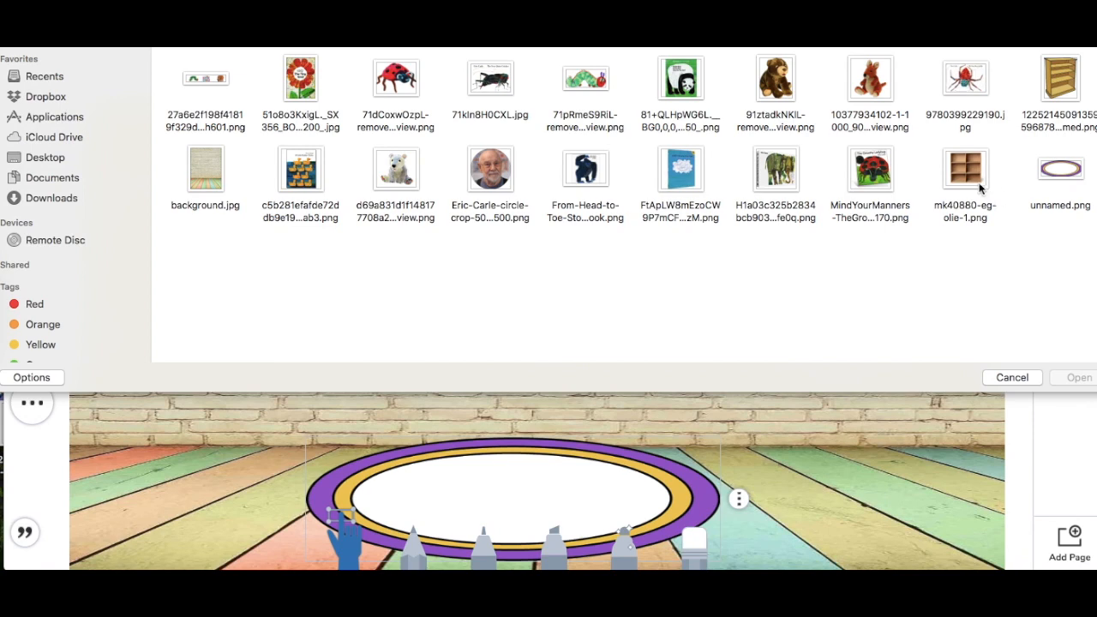
double_click(980, 186)
drag(780, 361, 857, 391)
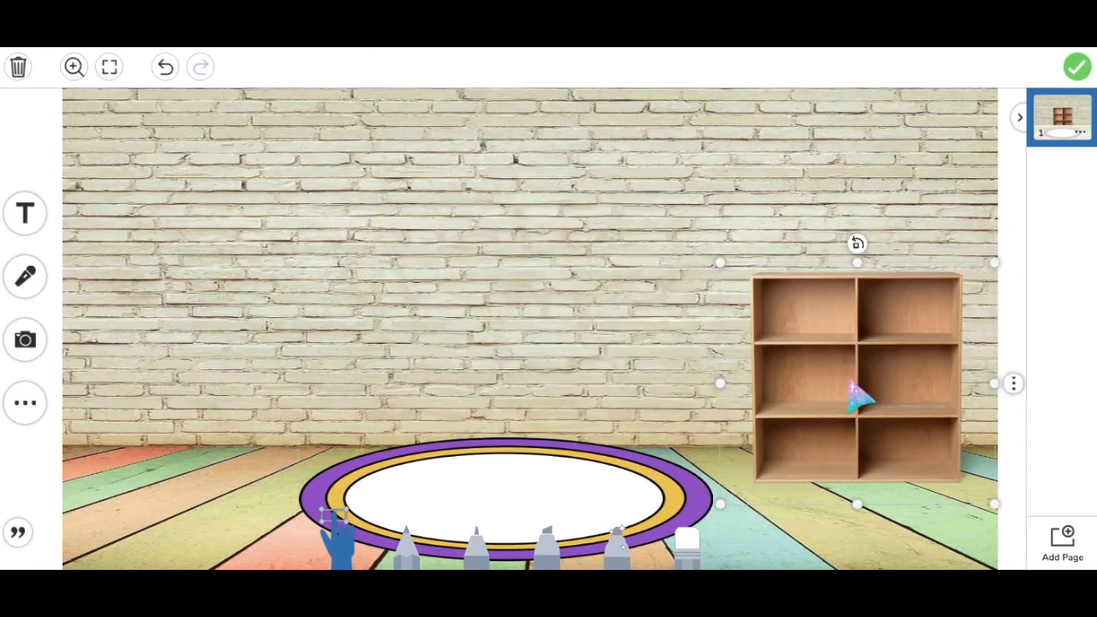
click(1013, 384)
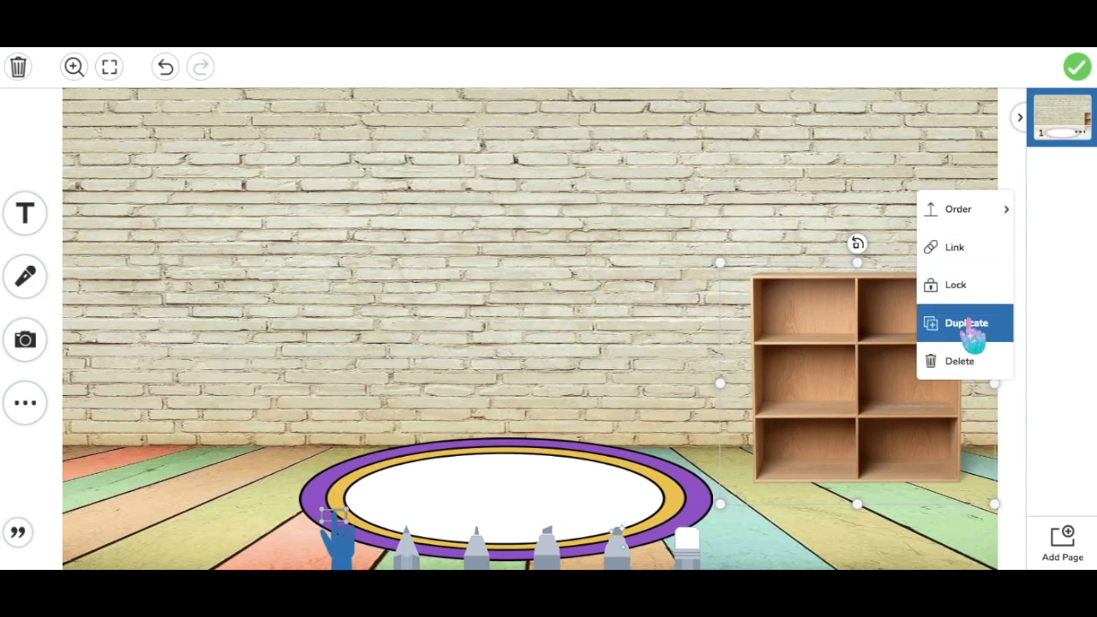
click(958, 287)
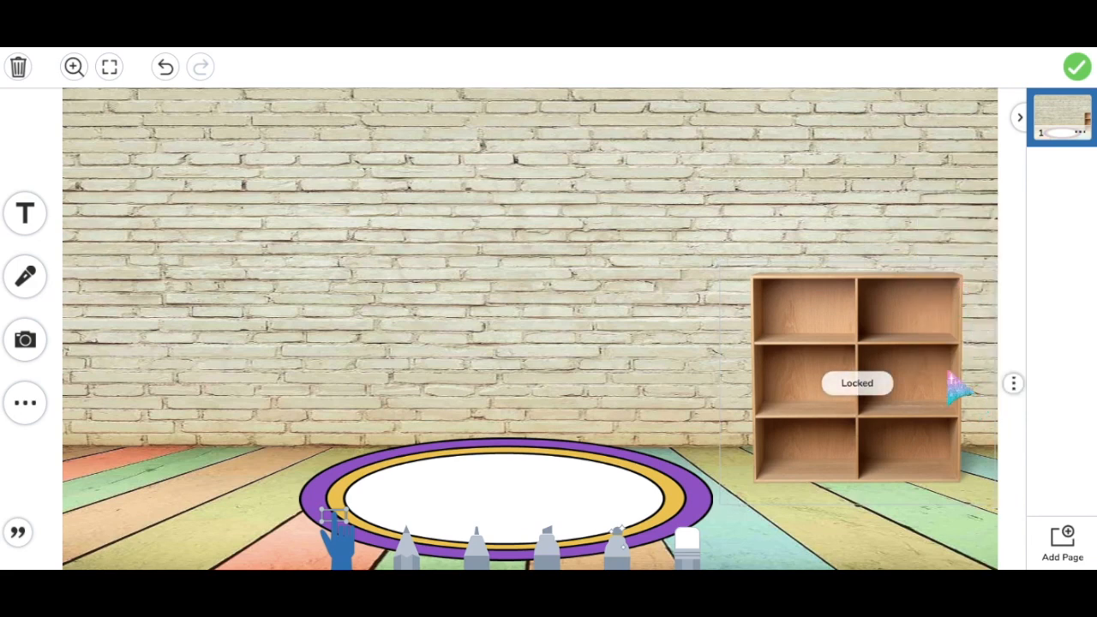
click(34, 356)
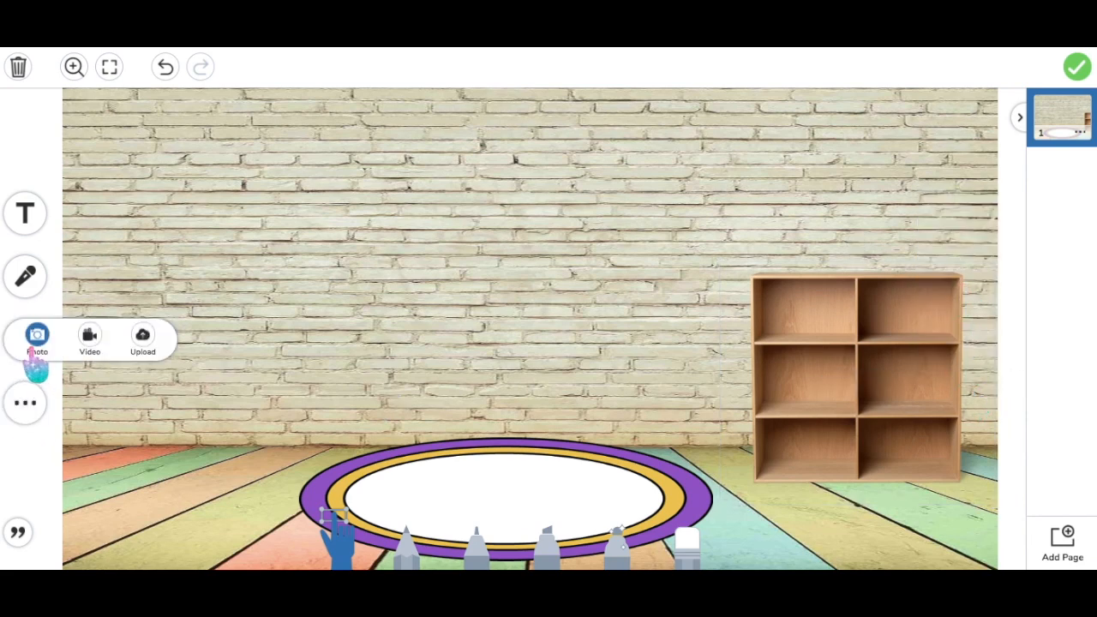
Upload all the Eric Carle images at once and delete the extra middle bookshelf
click(144, 344)
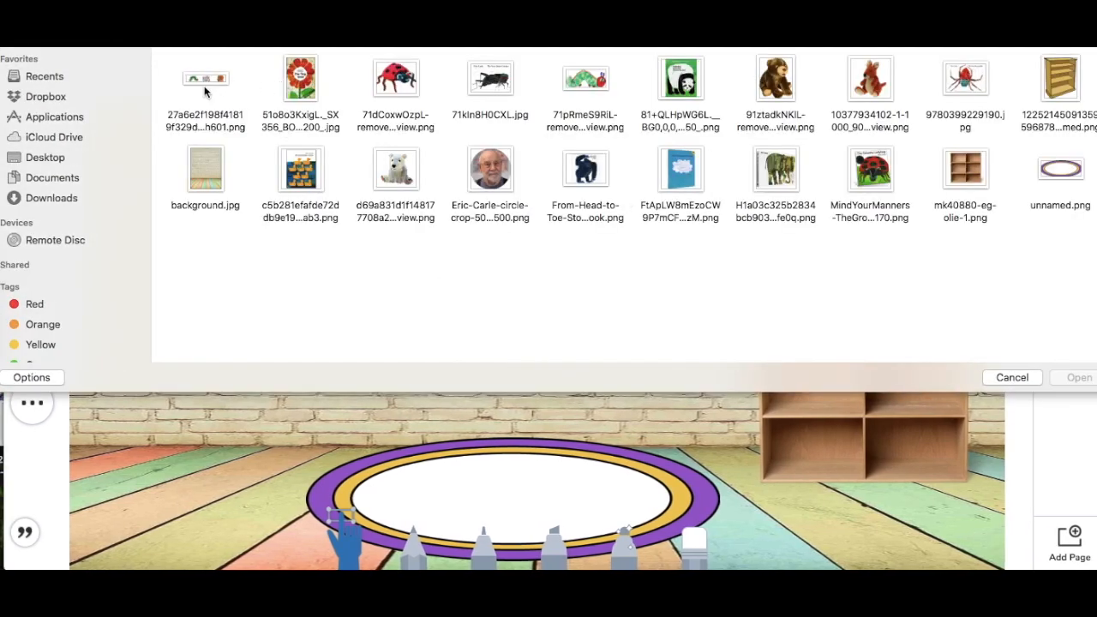
key(super+a)
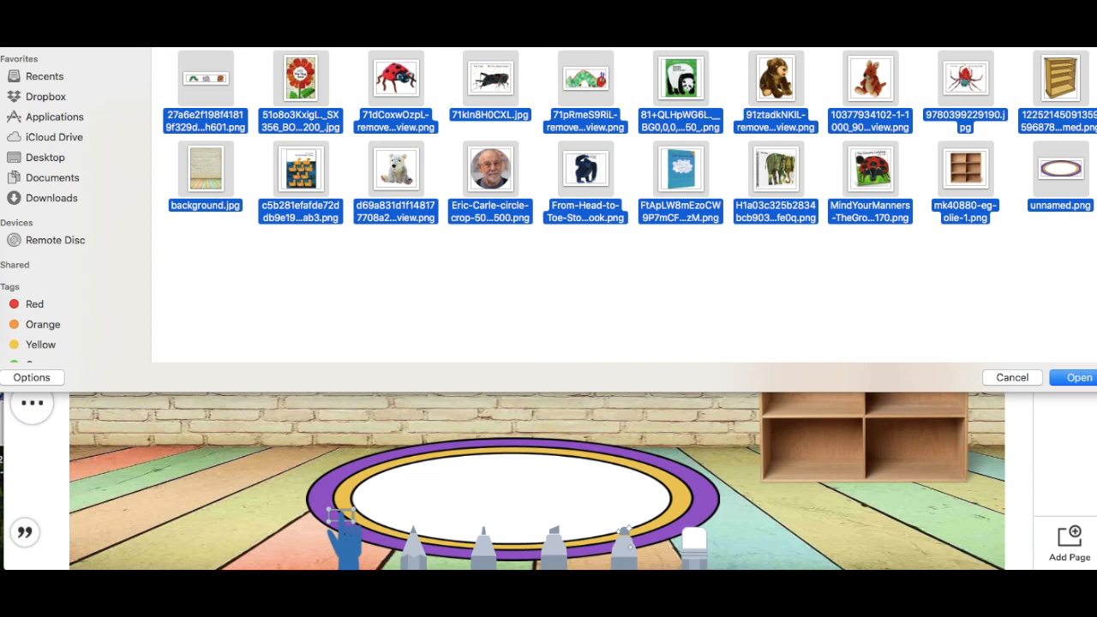
click(1079, 378)
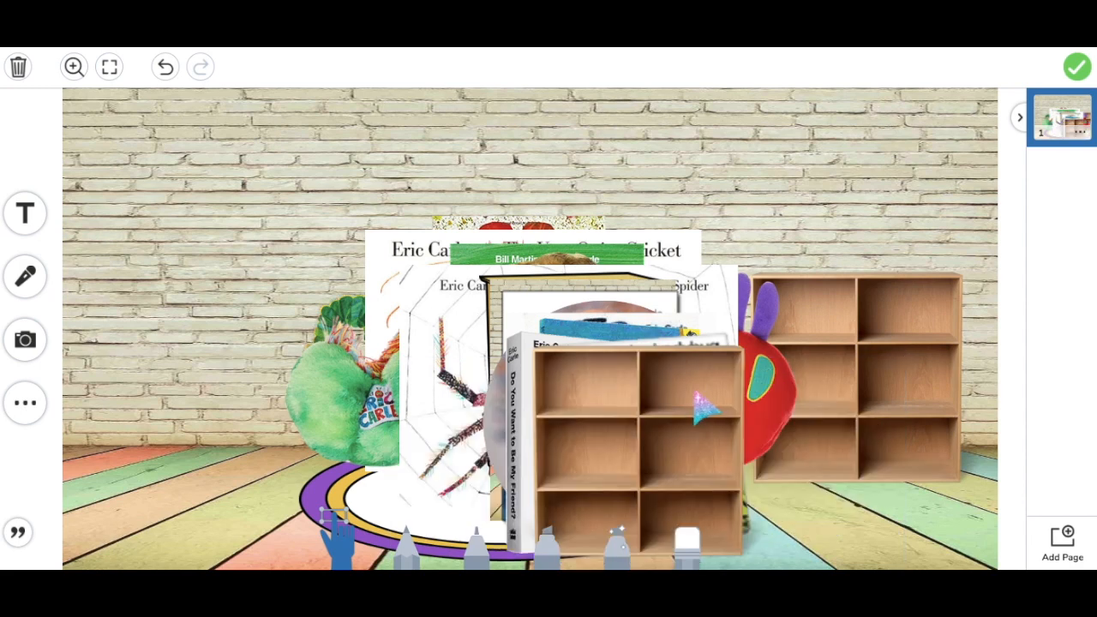
key(Delete)
Shrink The Grouchy Ladybug, panda and other books and set them on the bookshelf
drag(661, 454, 783, 301)
drag(880, 183, 770, 293)
drag(735, 334, 925, 195)
drag(957, 155, 925, 213)
click(723, 381)
drag(740, 328, 621, 446)
drag(557, 503, 804, 225)
drag(745, 161, 779, 222)
drag(619, 433, 907, 367)
drag(610, 427, 812, 437)
Place the logo on the wall, lower the table, and set the polar bear and kangaroo plush on it
drag(604, 421, 494, 227)
drag(519, 475, 817, 346)
drag(568, 386, 918, 446)
drag(561, 377, 272, 377)
drag(393, 497, 265, 369)
drag(557, 374, 343, 453)
drag(547, 364, 503, 467)
drag(533, 350, 833, 337)
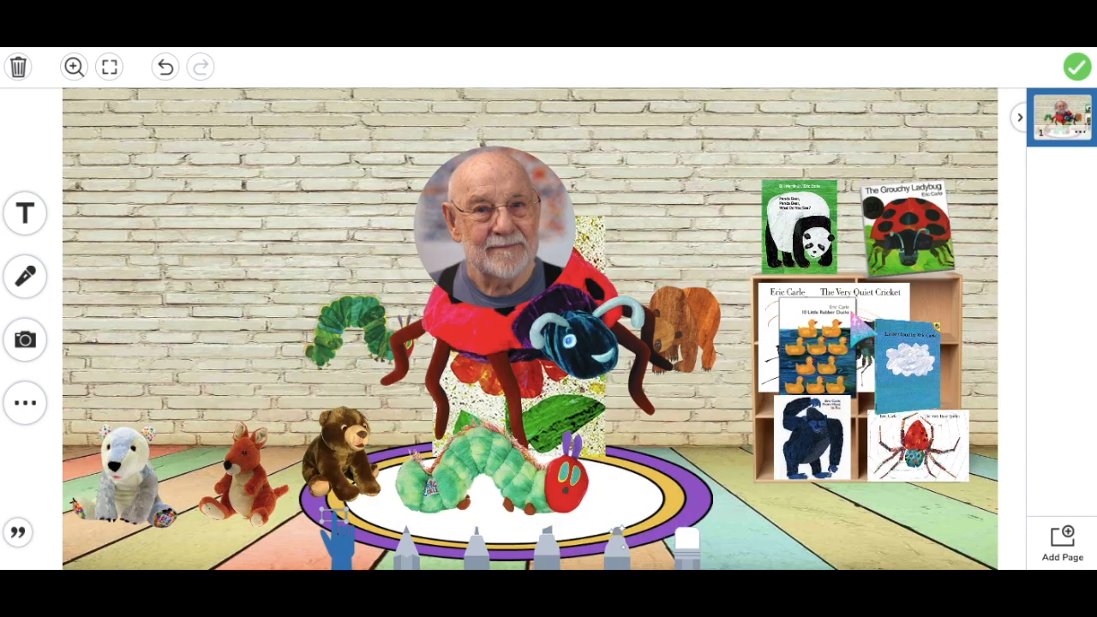
drag(531, 322, 199, 337)
drag(495, 227, 454, 267)
drag(199, 338, 850, 524)
drag(303, 310, 248, 432)
drag(243, 478, 372, 452)
drag(514, 368, 503, 314)
Spread bunting across the wall top, centre the portrait, and settle bear and caterpillar plush on the rug
drag(372, 453, 260, 333)
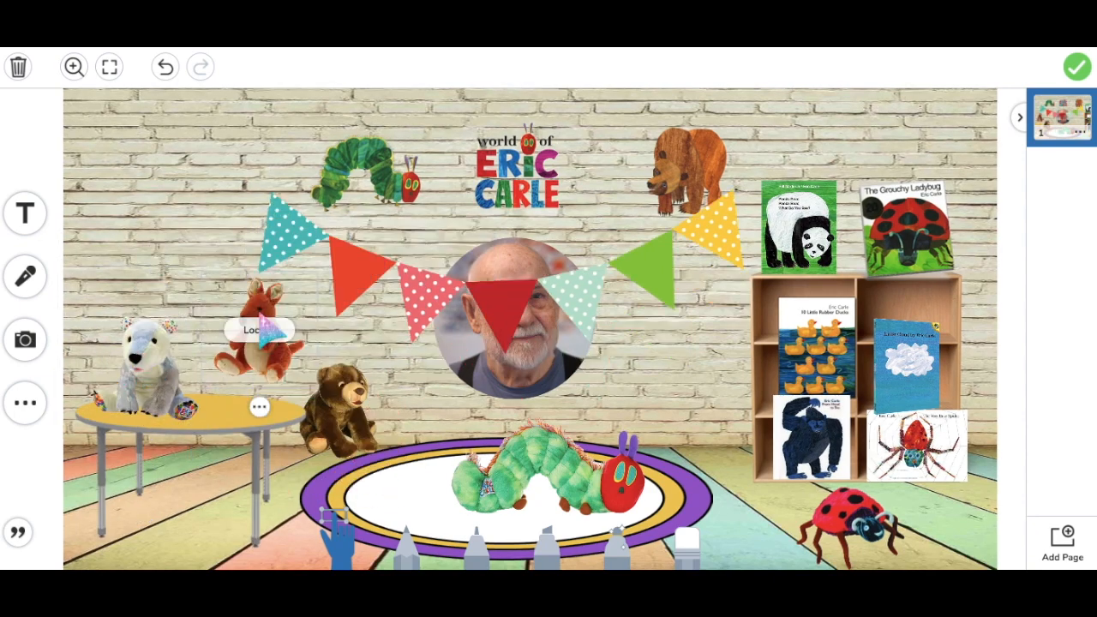
drag(338, 422, 400, 448)
drag(504, 313, 209, 157)
drag(462, 359, 501, 157)
drag(392, 450, 422, 472)
drag(735, 423, 690, 446)
drag(434, 470, 403, 450)
drag(905, 367, 917, 357)
drag(816, 352, 815, 343)
drag(810, 437, 801, 437)
drag(850, 524, 182, 516)
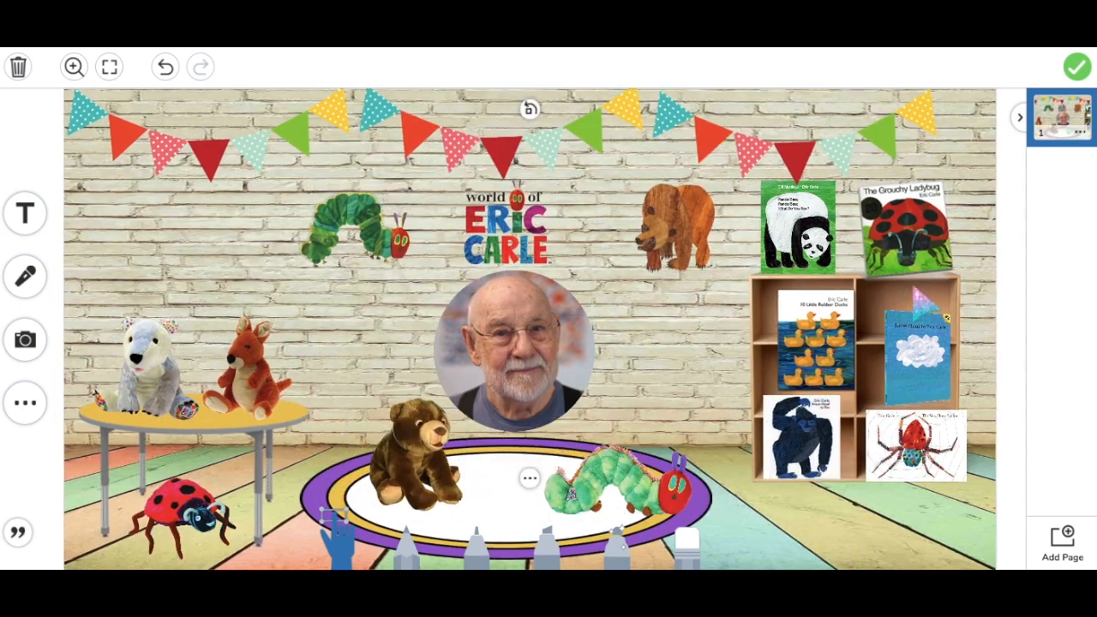
Lock the bunting, red flag, Eric Carle logo and author portrait in place
click(215, 176)
click(508, 147)
click(502, 206)
click(533, 293)
click(513, 255)
click(506, 297)
click(569, 360)
click(536, 369)
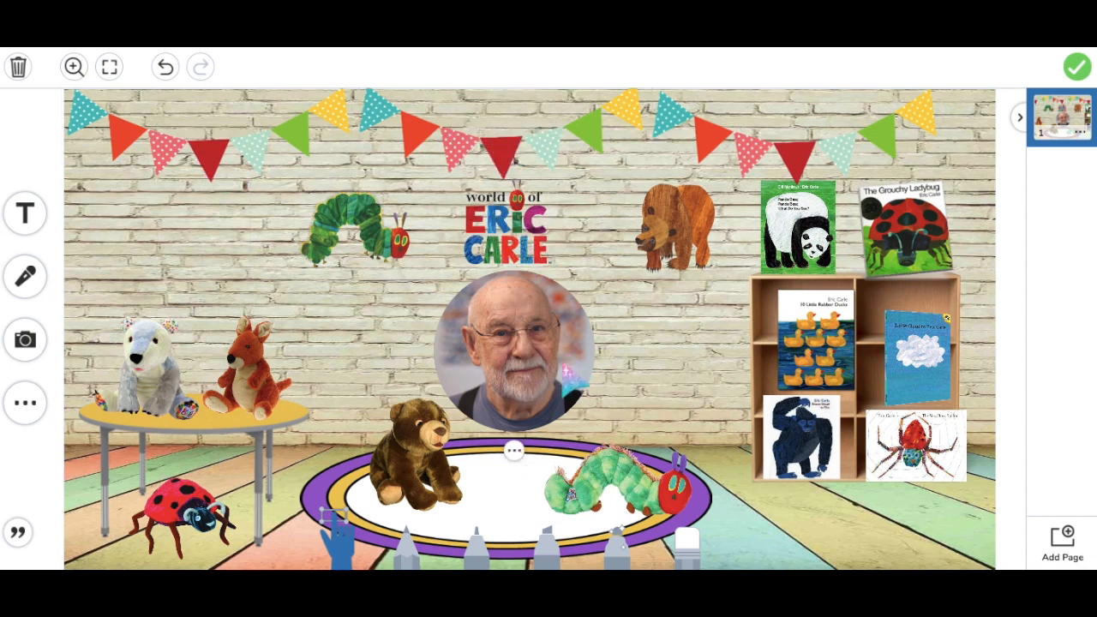
click(568, 371)
Select the table beneath the polar bear plush and lock it in place
click(146, 371)
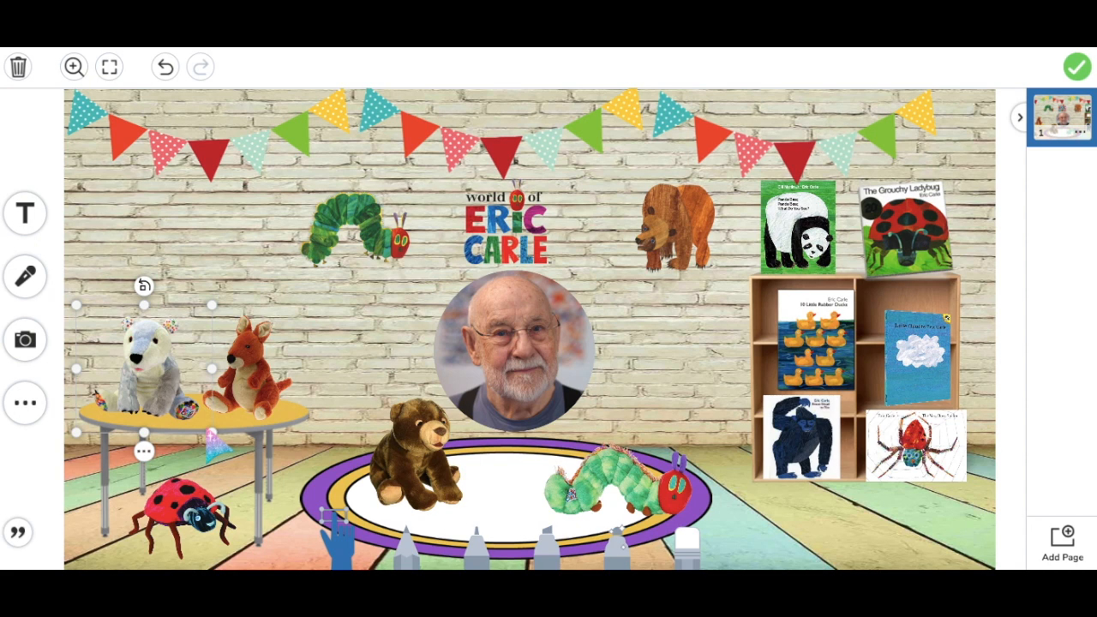
click(202, 420)
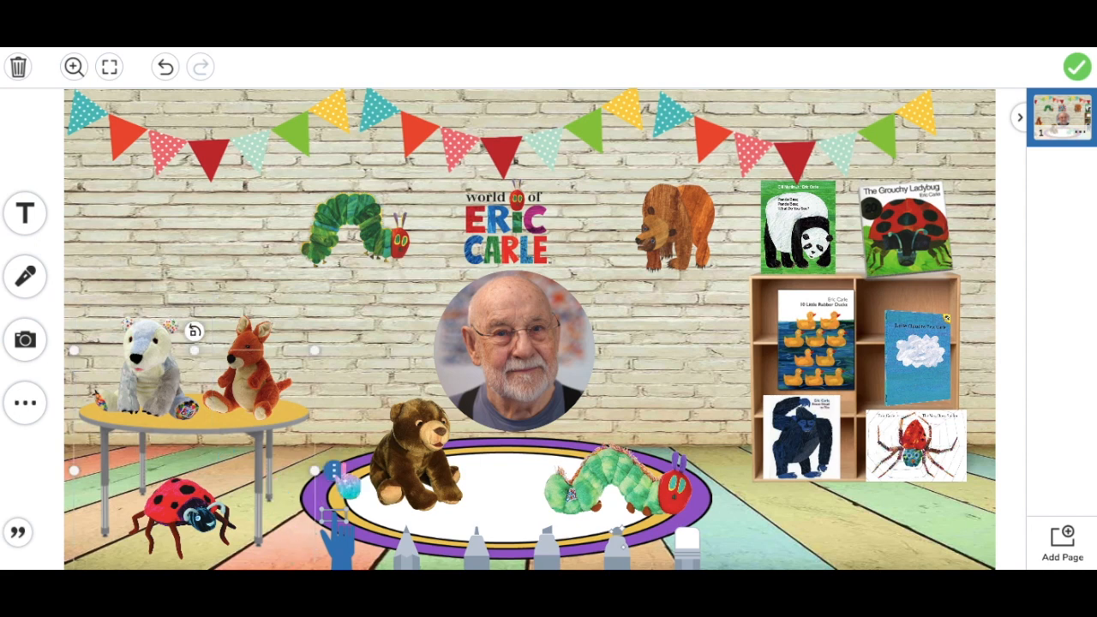
click(334, 470)
click(377, 375)
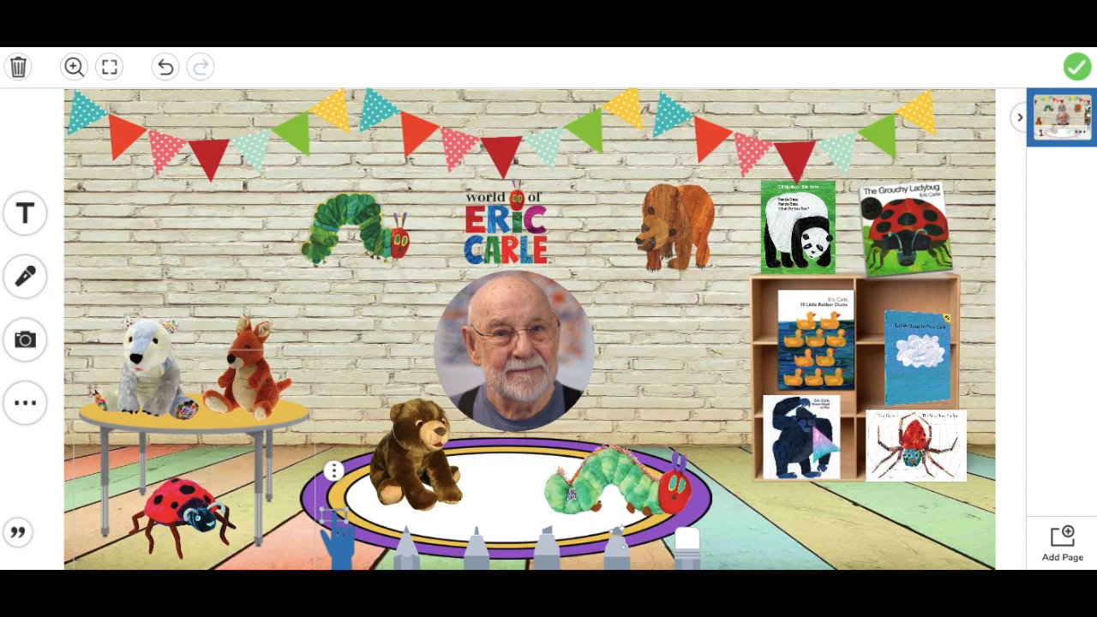
Check the rubber ducks, cloud, gorilla and spider books and the rug's caterpillar and brown bear
click(824, 360)
click(920, 379)
click(804, 467)
click(902, 475)
click(677, 497)
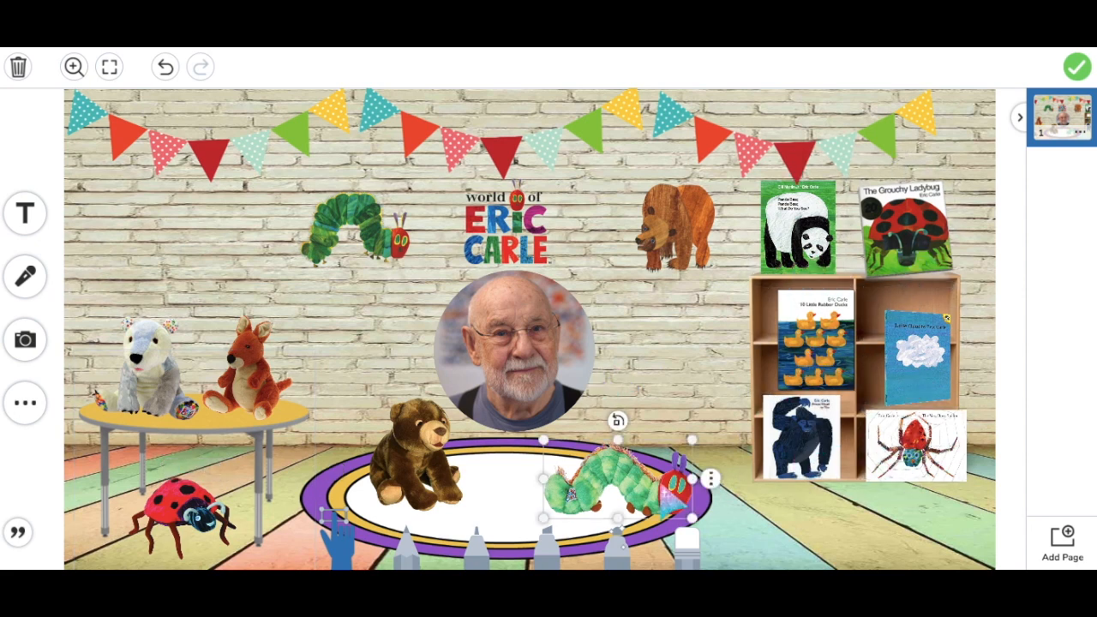
click(415, 454)
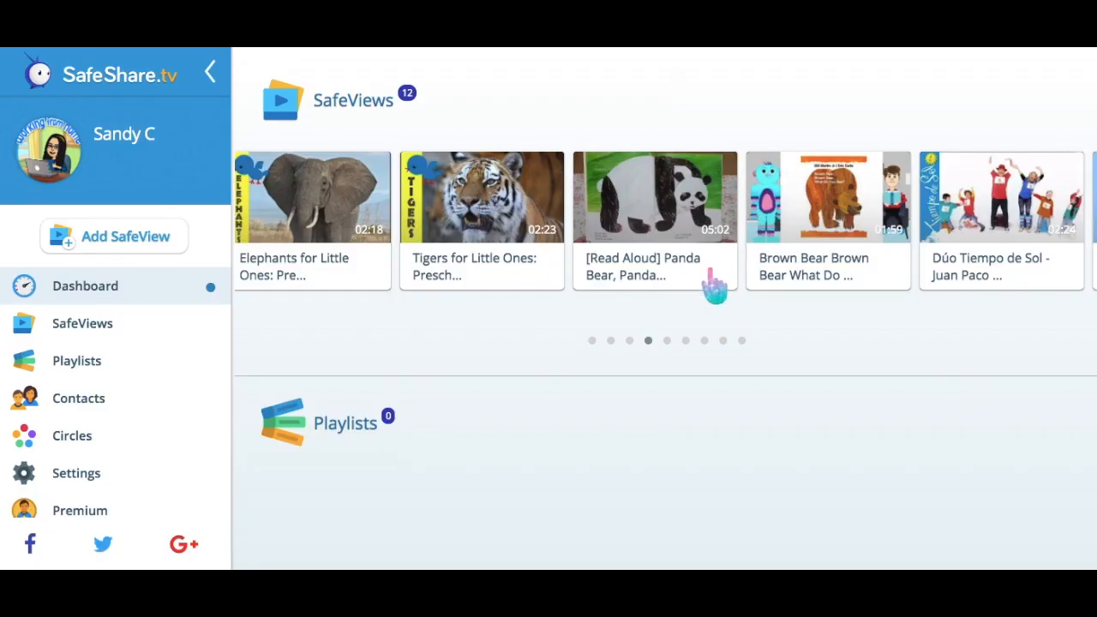
Open the Brown Bear read-aloud card on the SafeShare.tv dashboard and copy its share link
click(831, 270)
click(1062, 377)
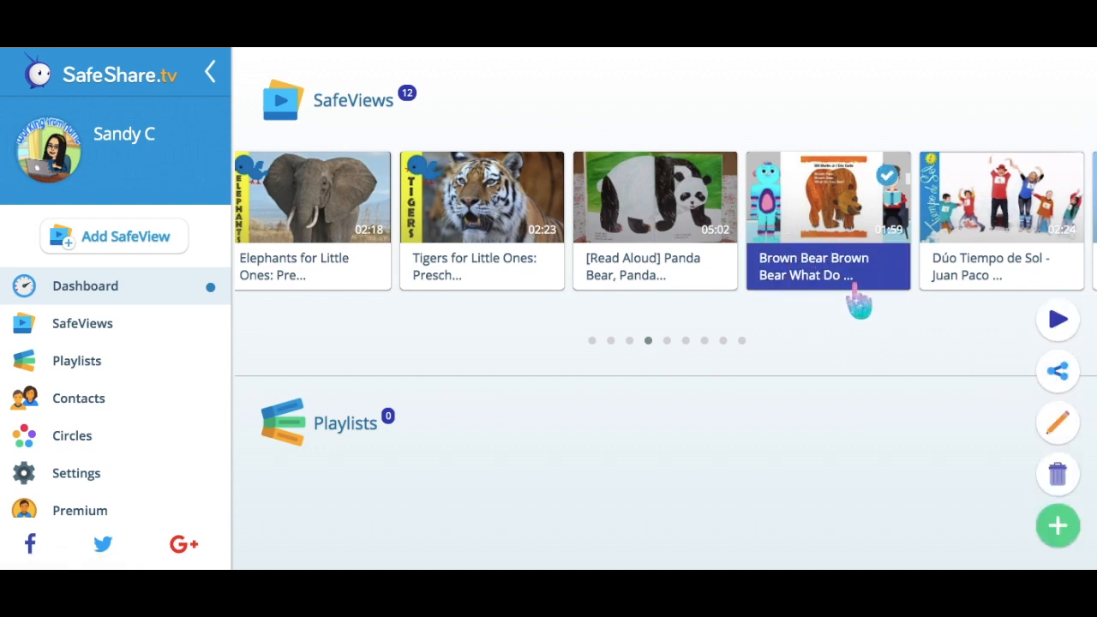
click(1059, 375)
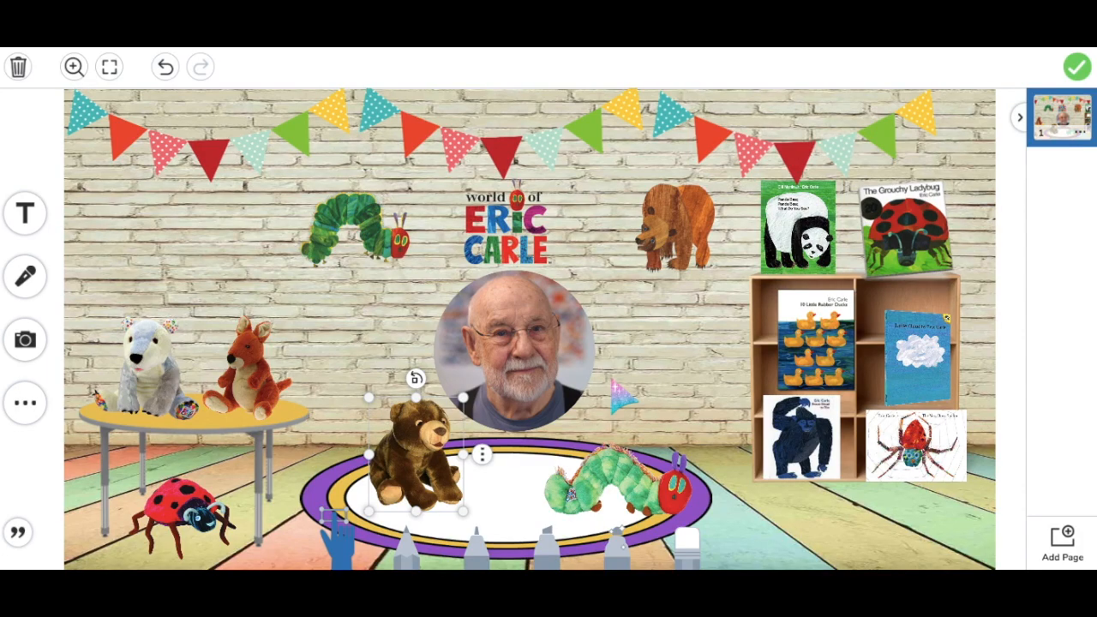
drag(624, 396, 482, 467)
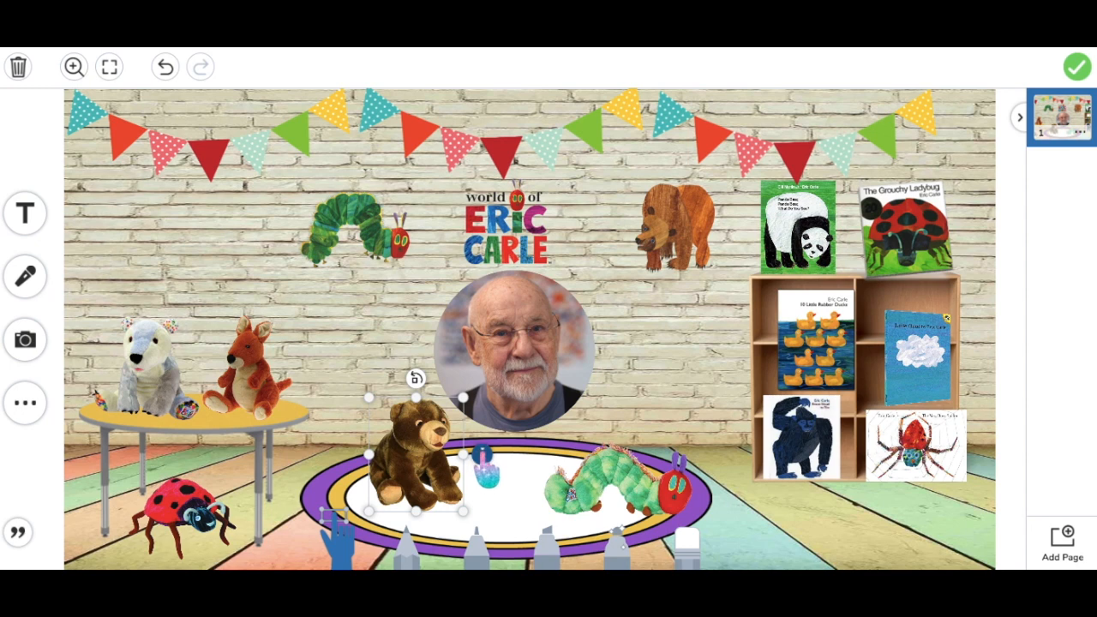
Link the brown bear plush to the copied Brown Bear video, lock it, and test the link
click(484, 454)
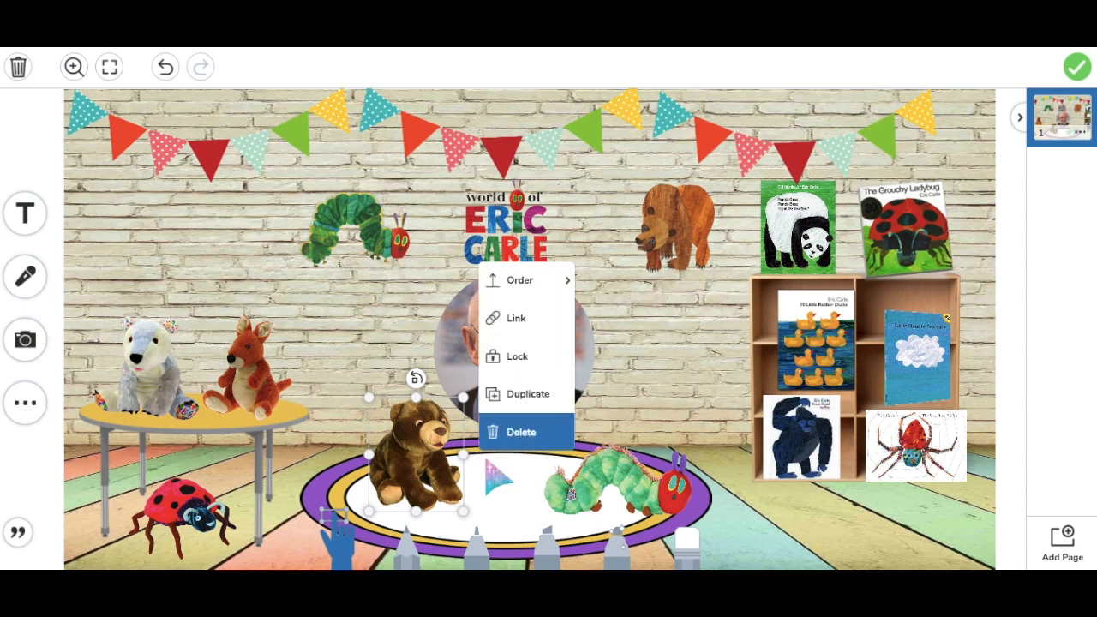
click(459, 478)
click(483, 456)
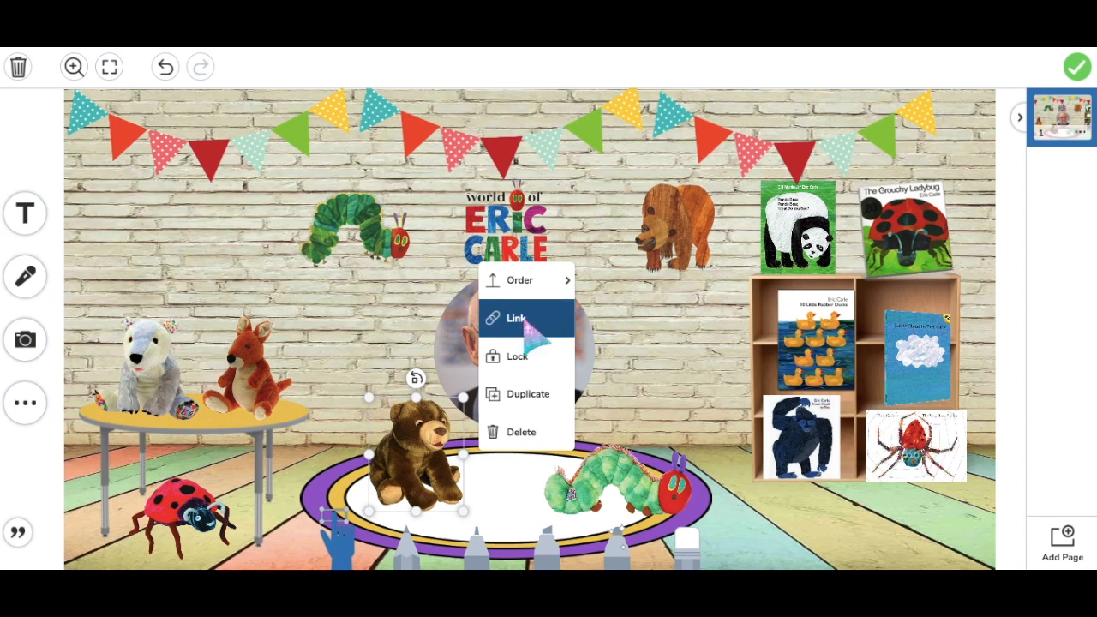
click(513, 318)
text(https://safeshare.tv/x/fzAjejwZwEE)
key(Return)
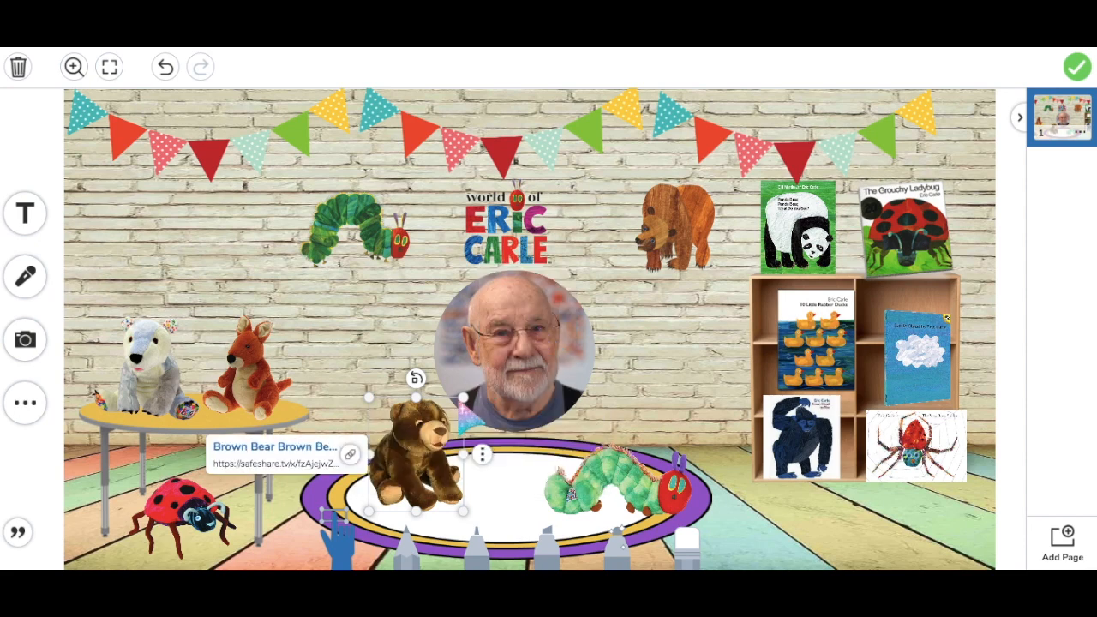
click(484, 460)
click(516, 357)
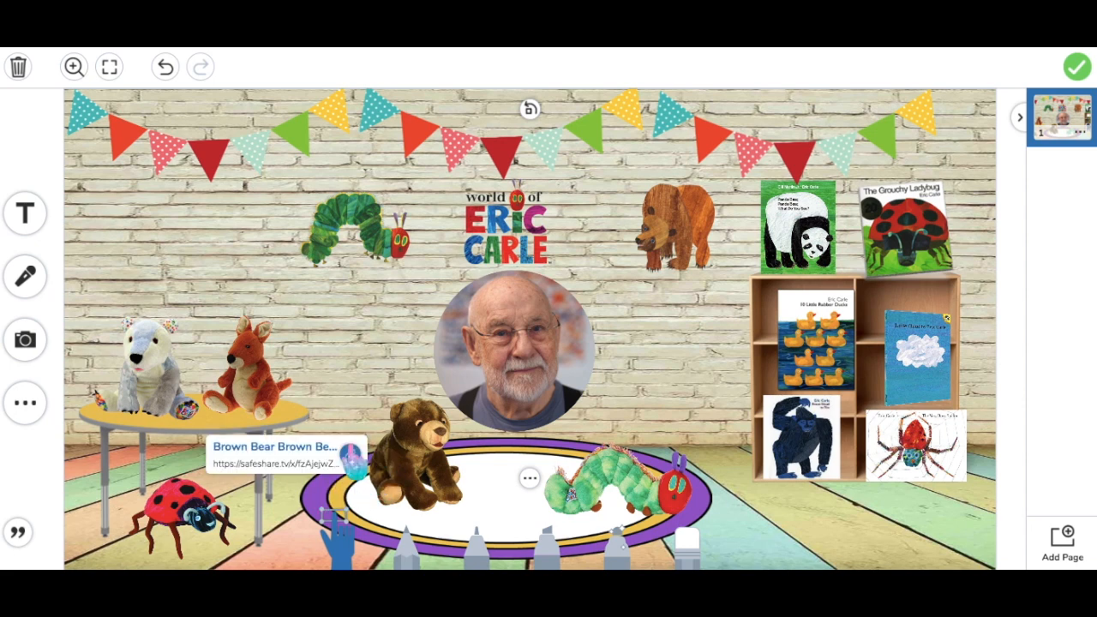
mouse_move(352, 456)
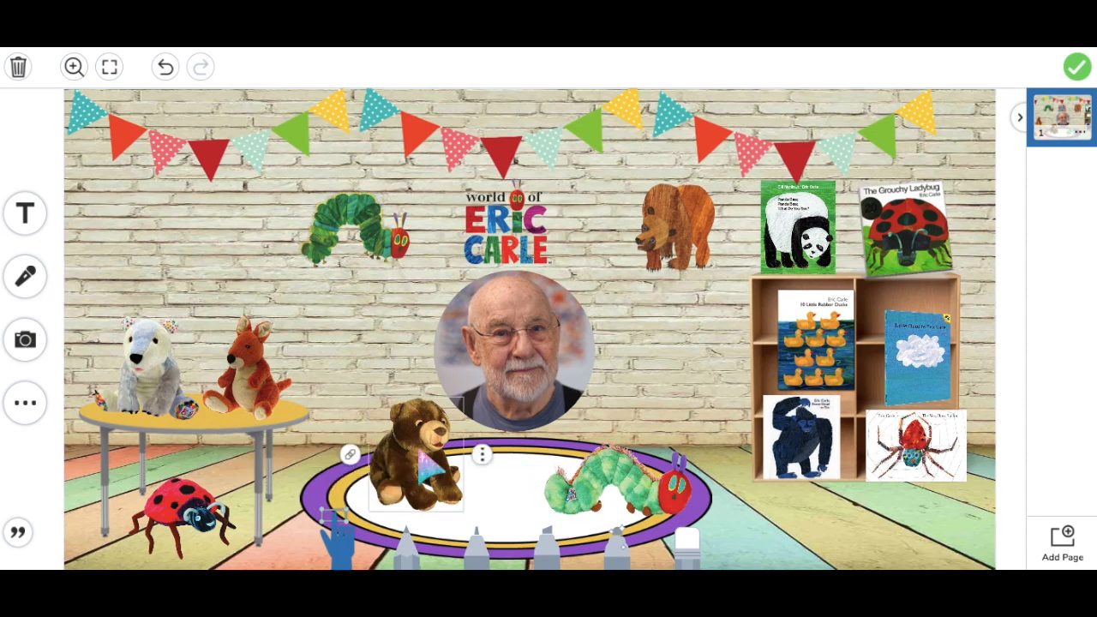
click(351, 456)
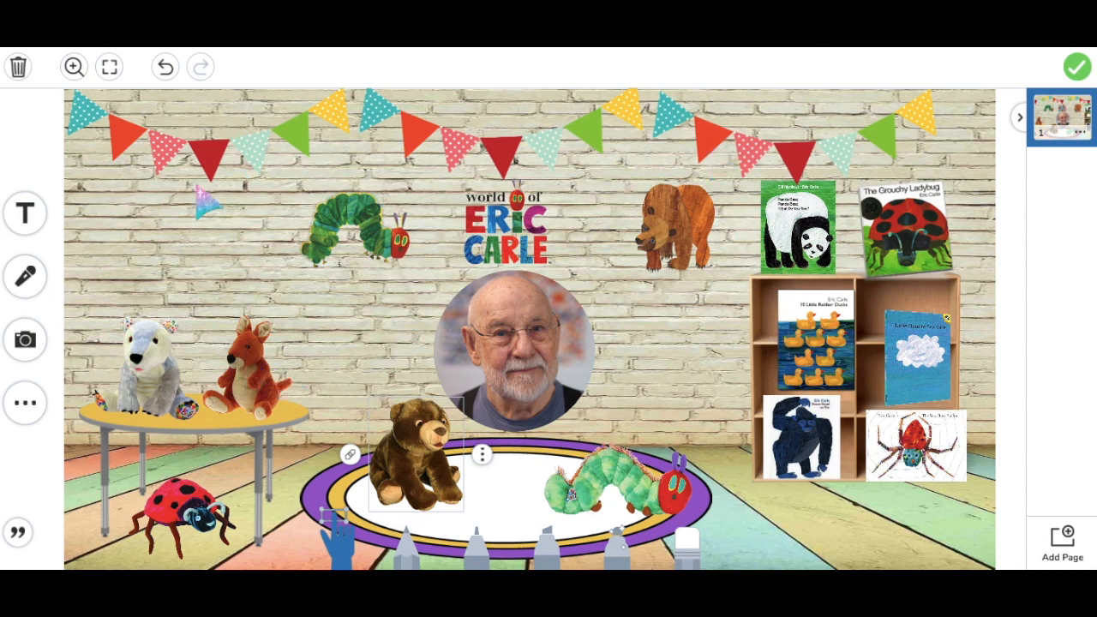
Copy the YouTube short link for 'Polar Bear, Polar Bear, What Do You Hear?'
click(163, 381)
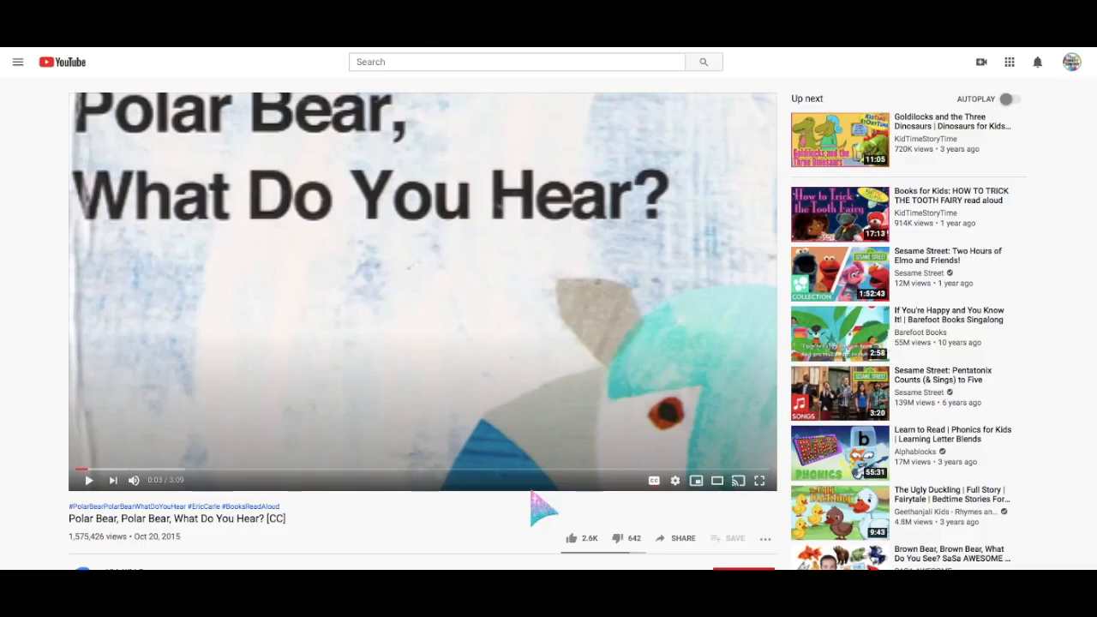
scroll(542, 510, down, 1)
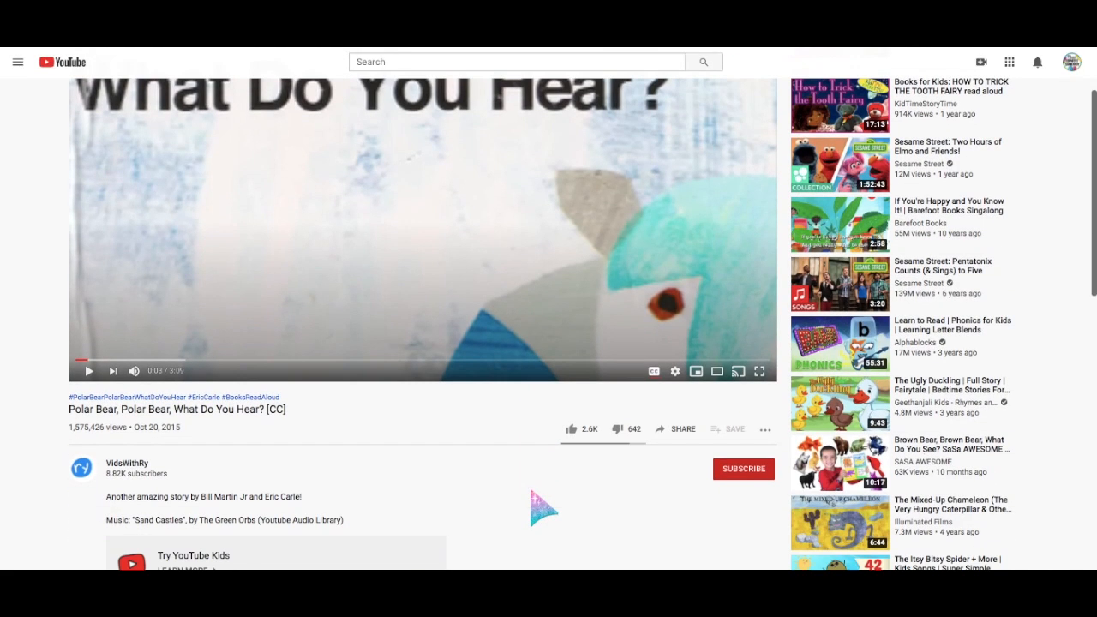
click(681, 430)
click(658, 331)
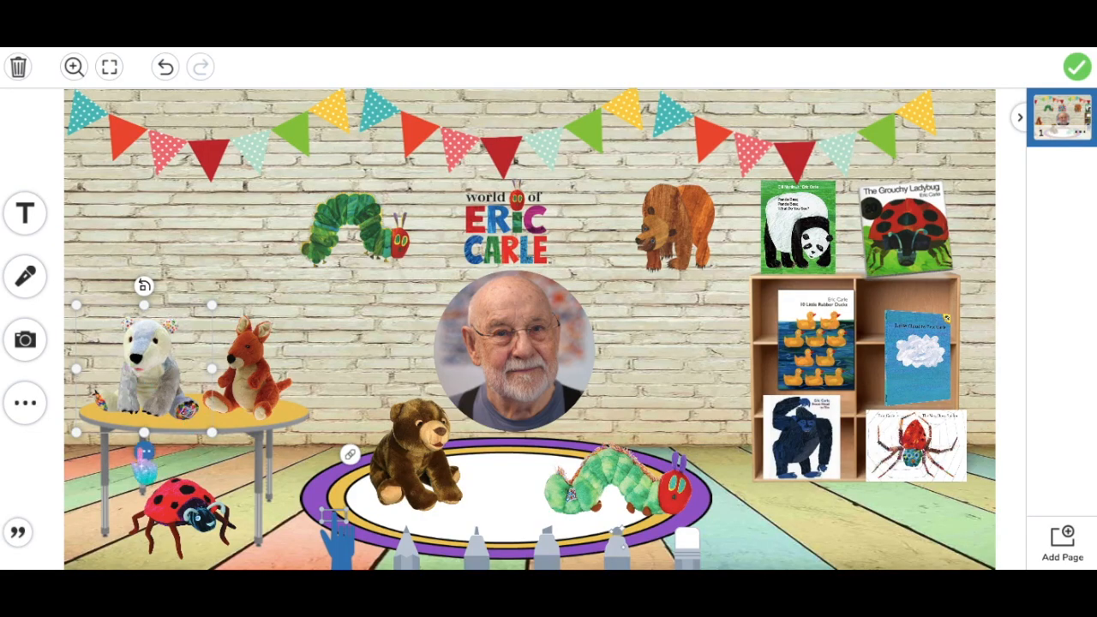
click(146, 462)
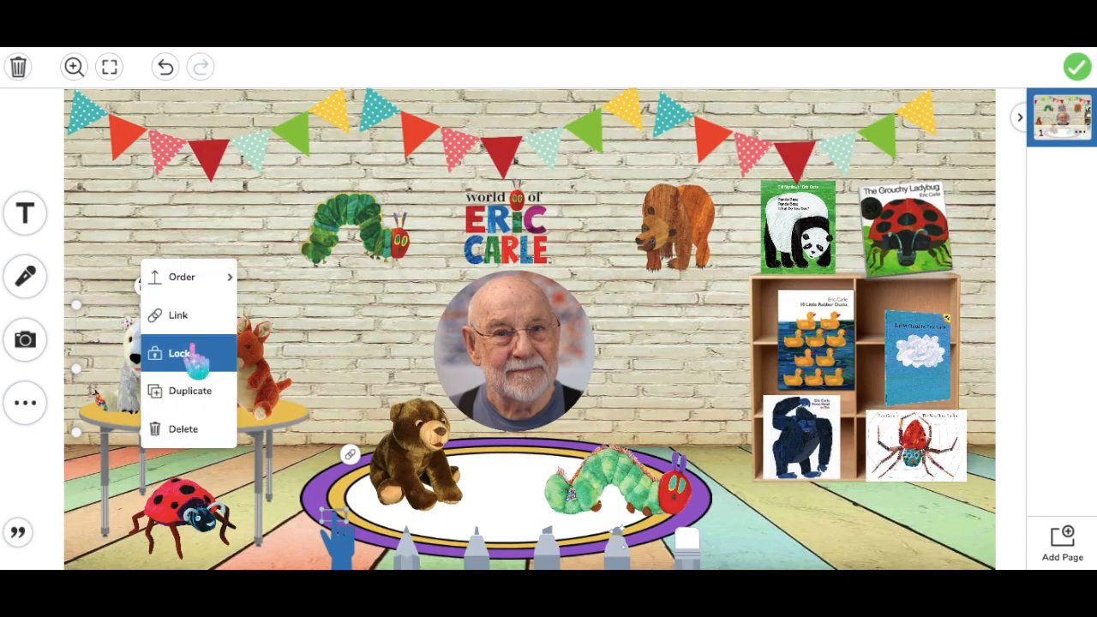
Attach the copied Polar Bear read-aloud YouTube link to the polar bear plush
click(78, 483)
click(158, 415)
click(144, 450)
click(192, 315)
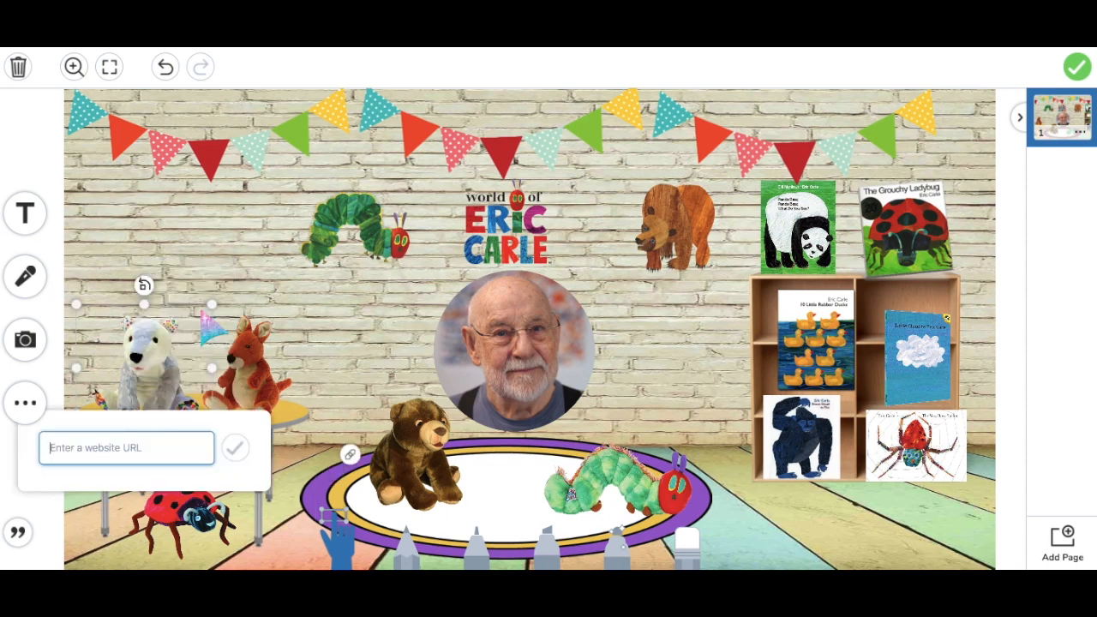
key(ctrl+v)
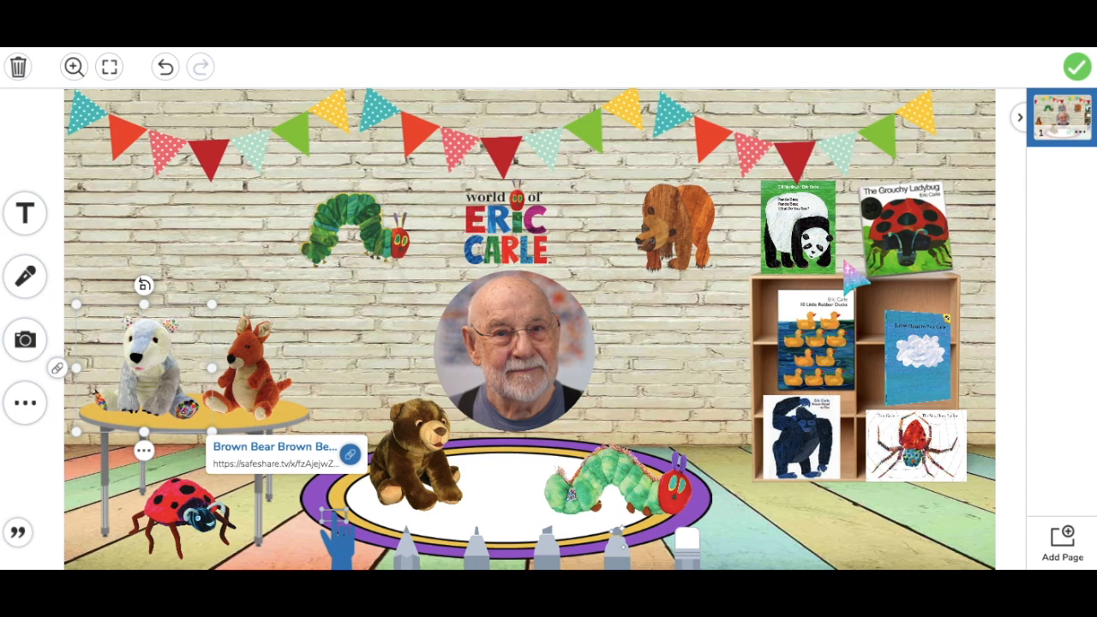
click(1076, 66)
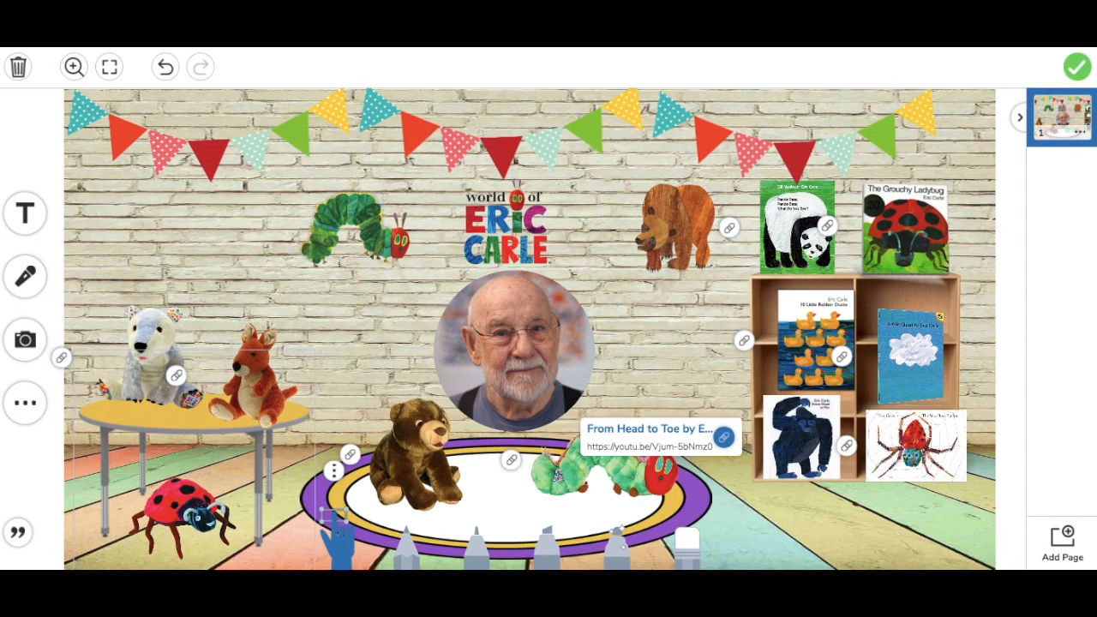
click(880, 34)
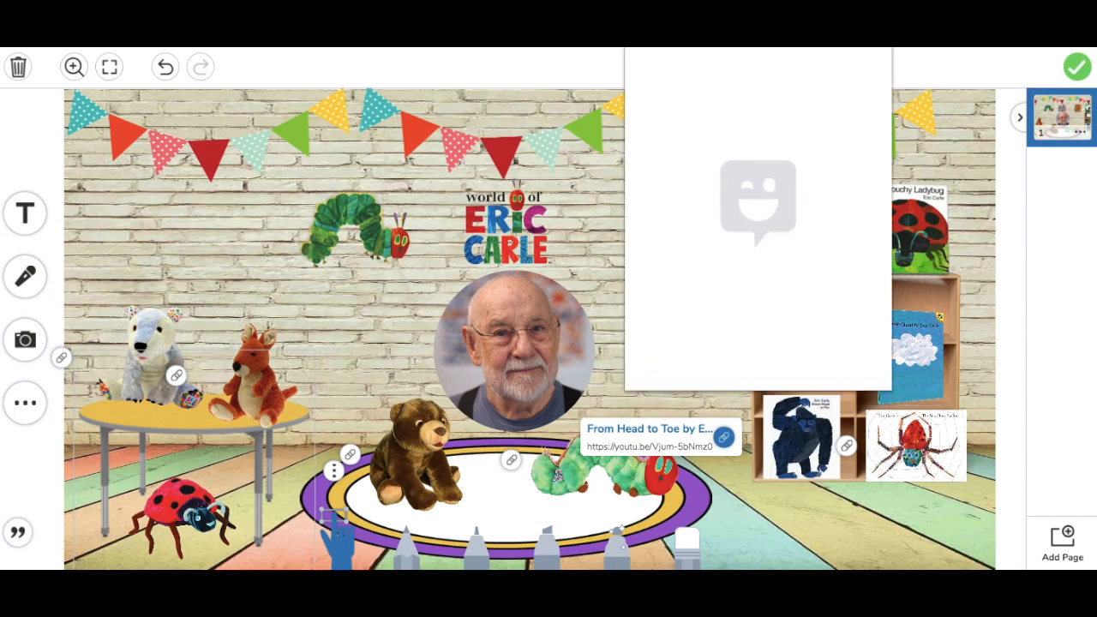
Copy the reading Bitmoji sticker, then close the Bitmoji sticker picker
scroll(773, 332, down, 3)
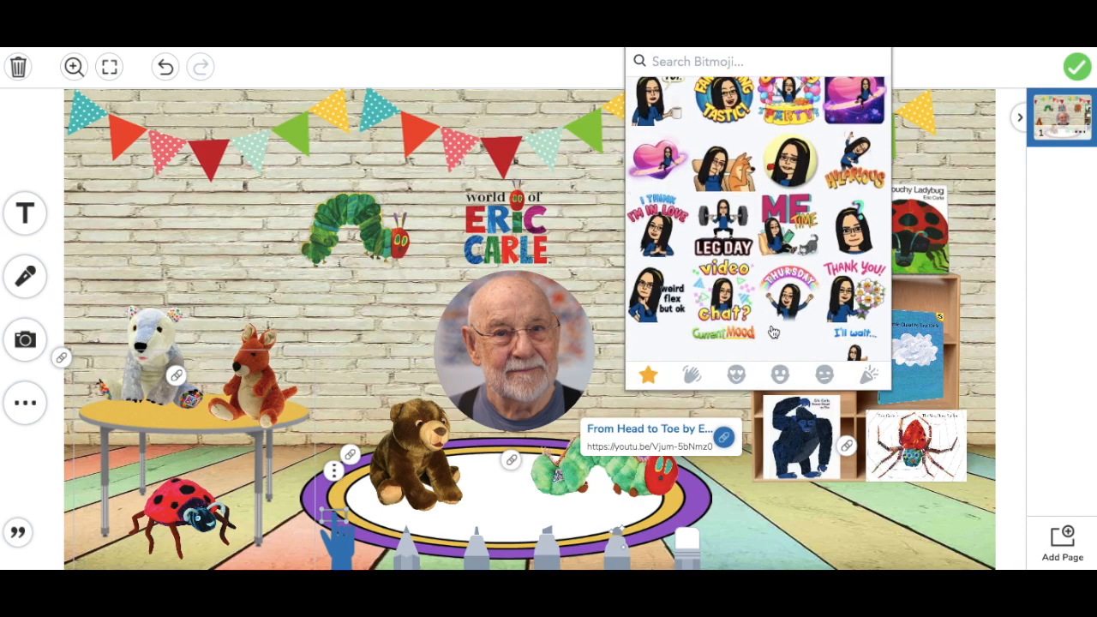
scroll(773, 331, up, 3)
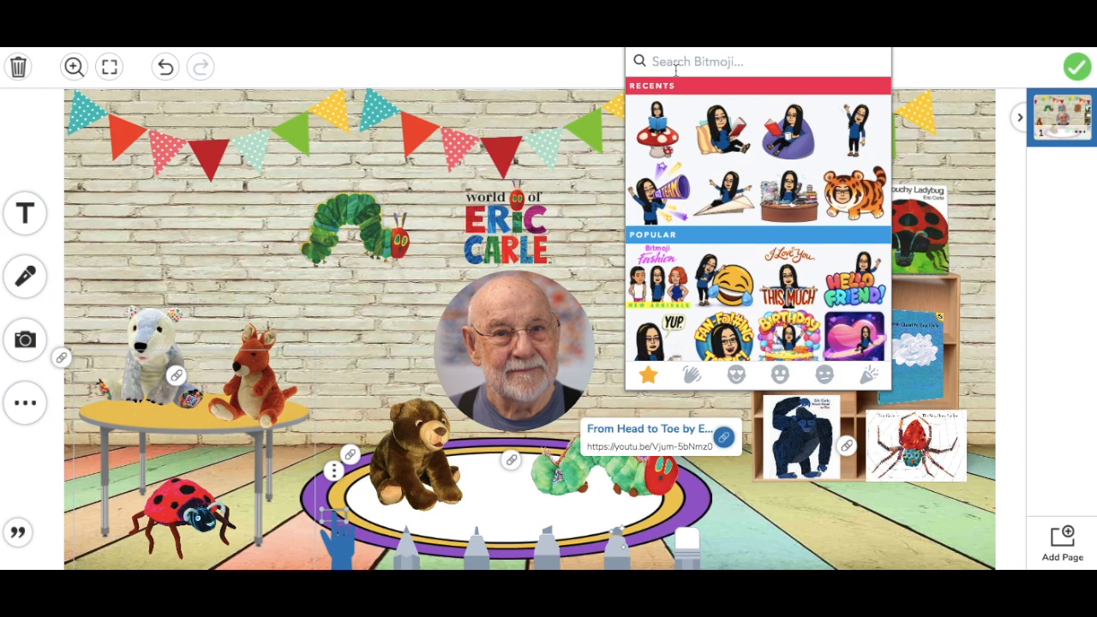
click(733, 142)
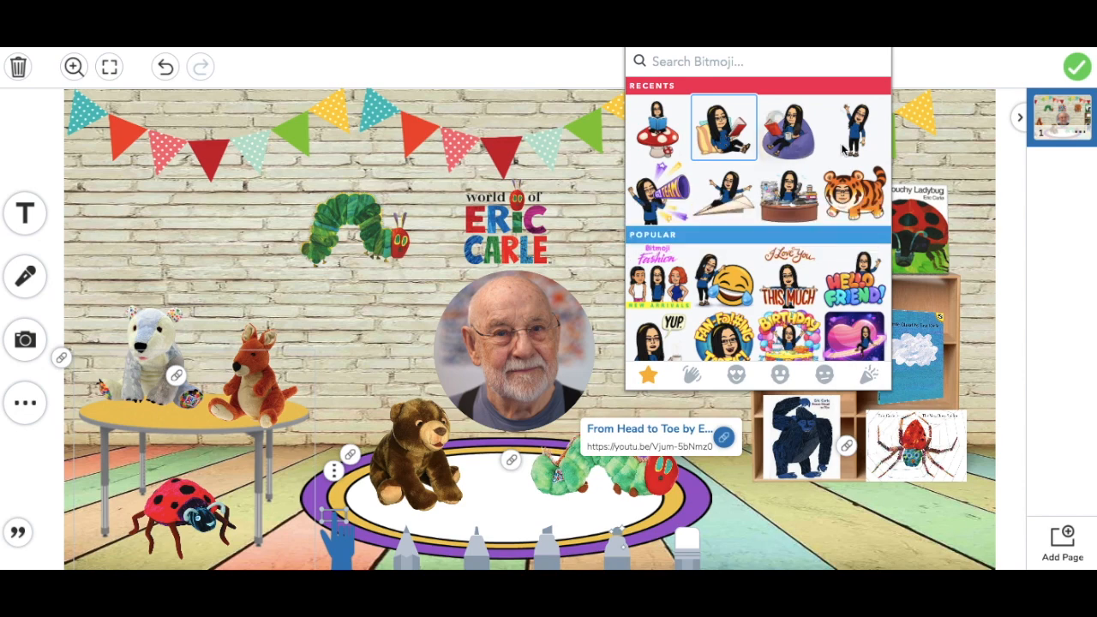
click(795, 507)
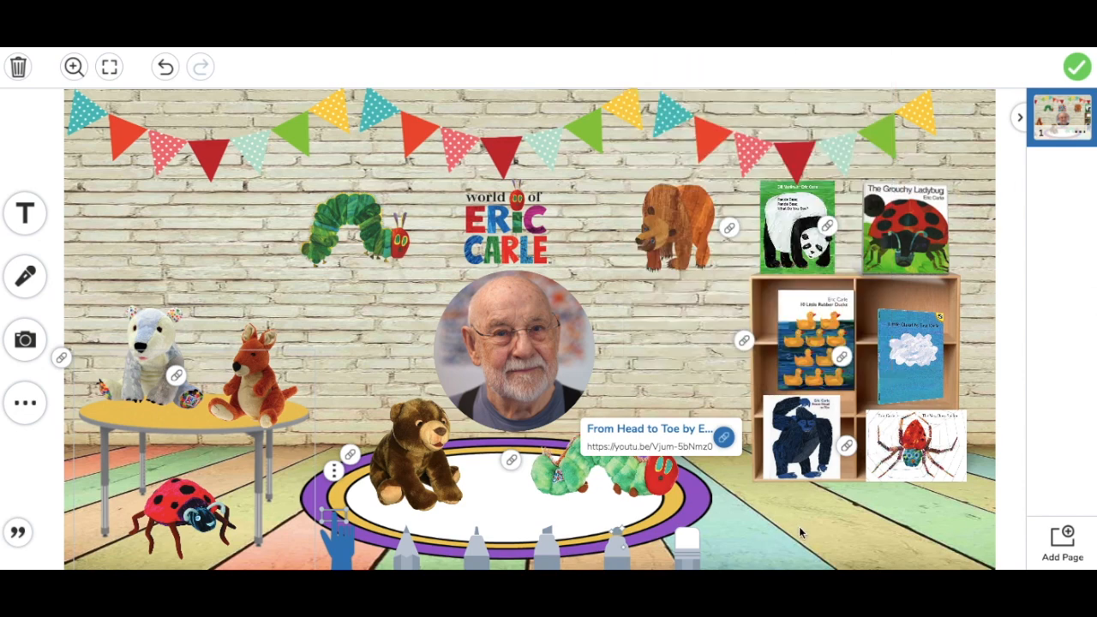
Choose to upload a picture and select the saved Bitmoji PNG file
click(28, 351)
click(147, 345)
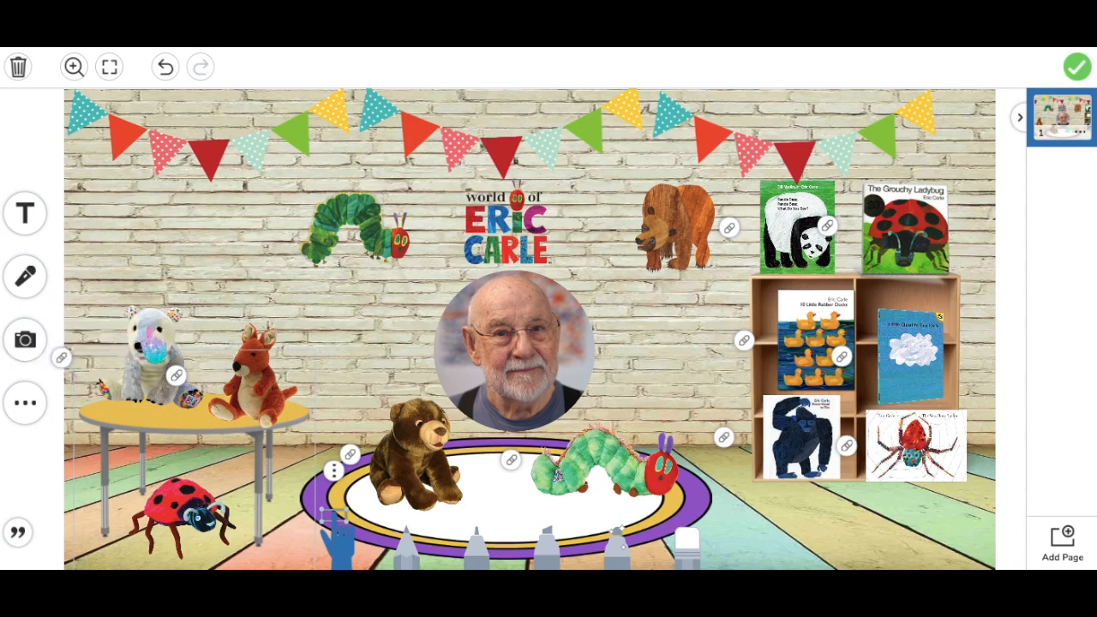
click(402, 96)
click(317, 89)
click(383, 86)
Insert the Bitmoji image, shrink it, and place it beside Eric Carle's photo
double_click(383, 85)
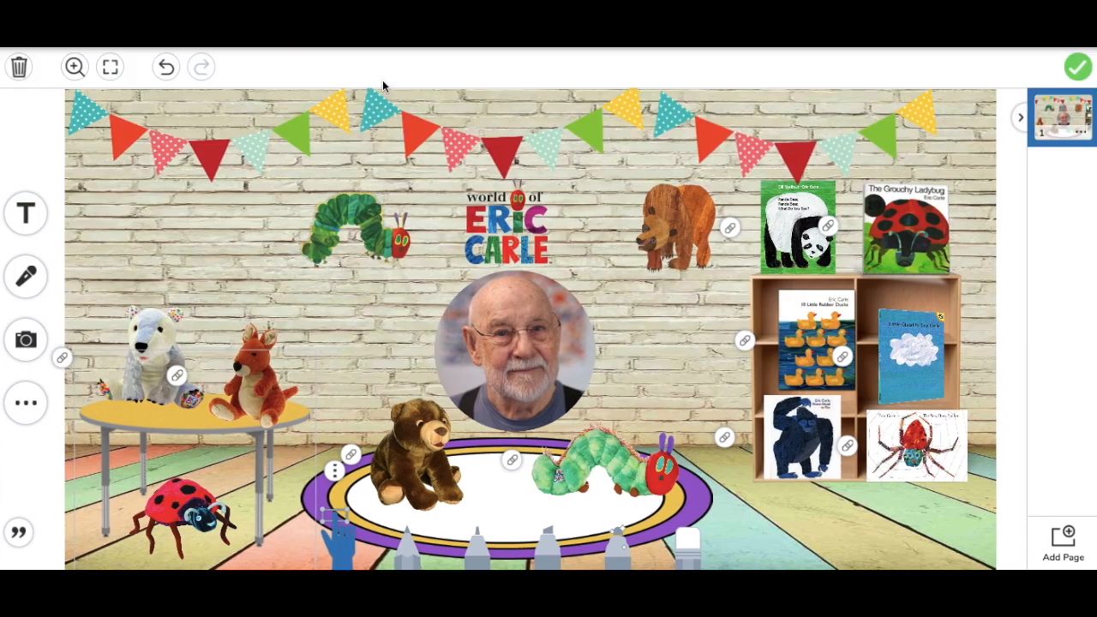
drag(557, 344, 958, 482)
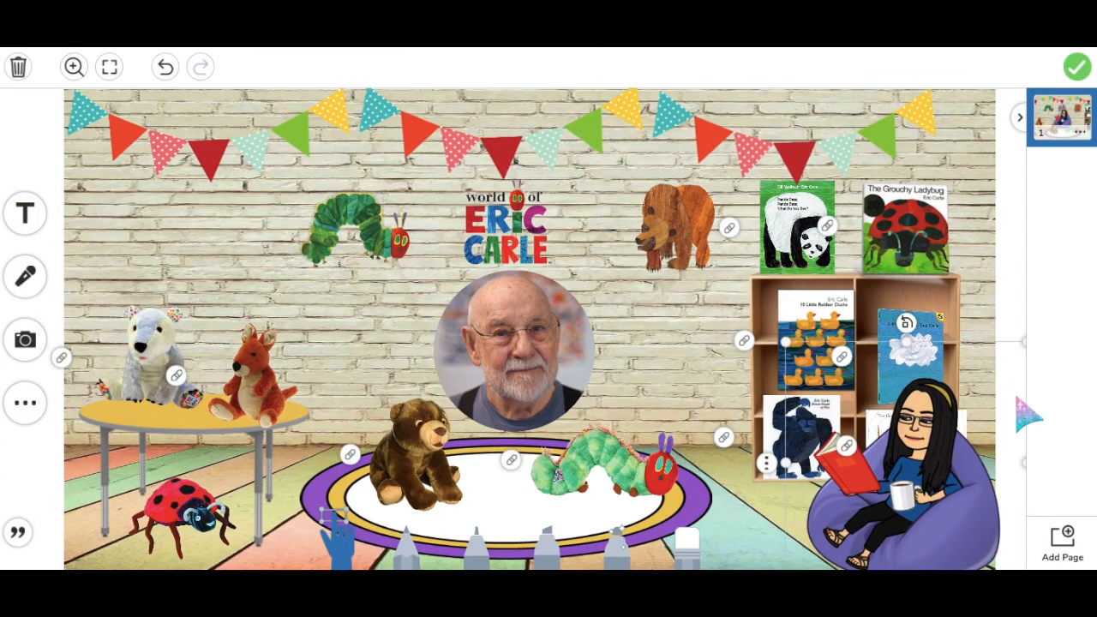
drag(807, 379, 865, 441)
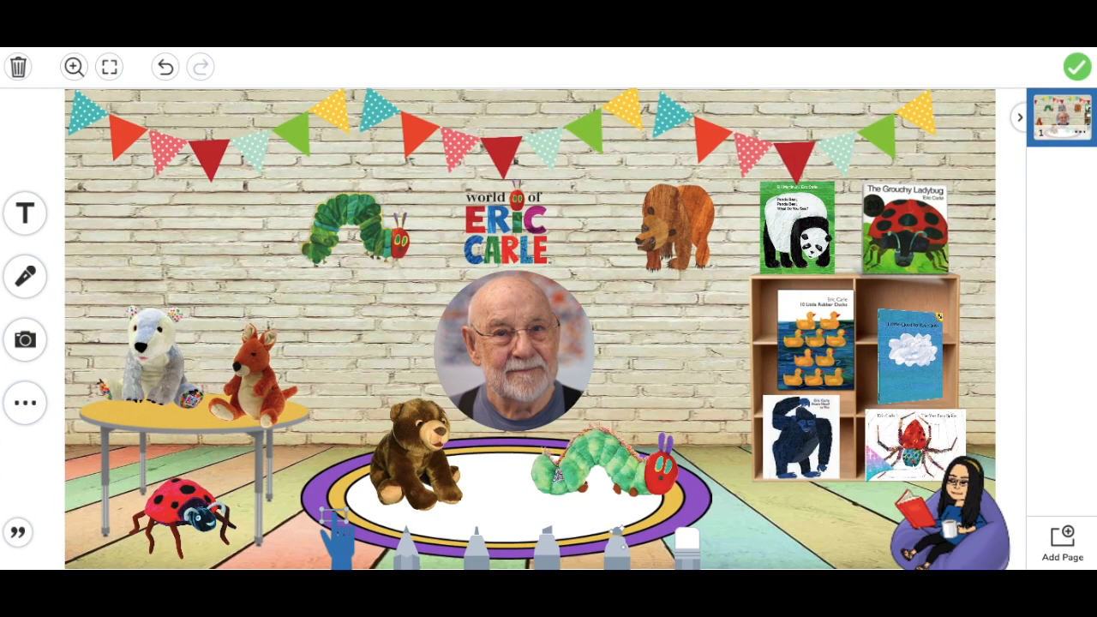
drag(934, 501, 677, 373)
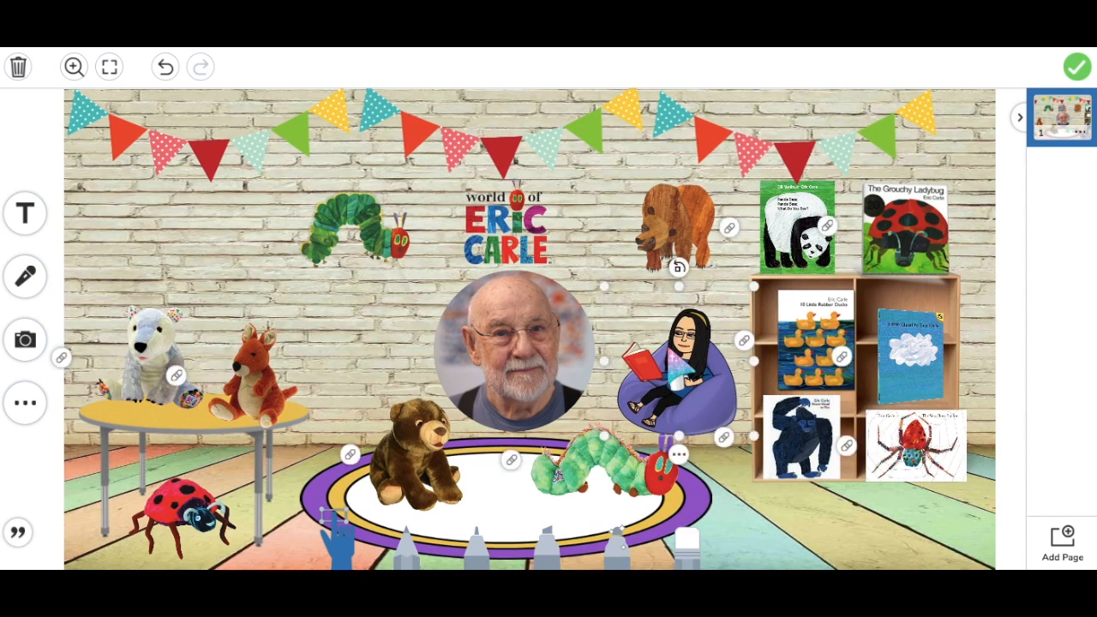
Unlock the caterpillar, move it lower on the rug, and lock it again
click(599, 476)
click(698, 462)
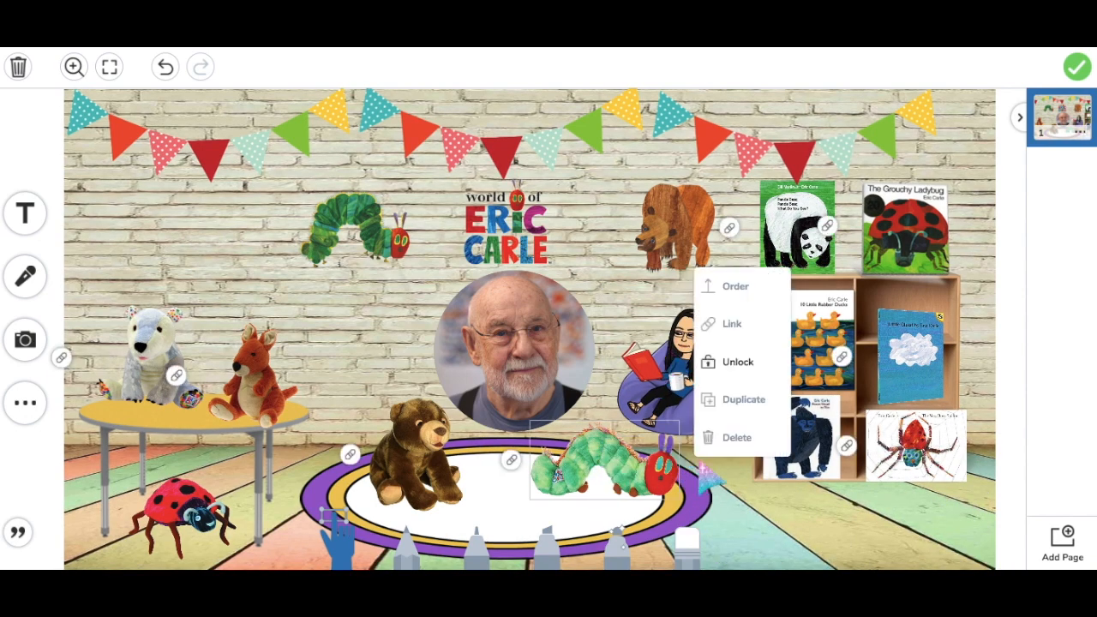
click(738, 361)
drag(601, 481, 541, 527)
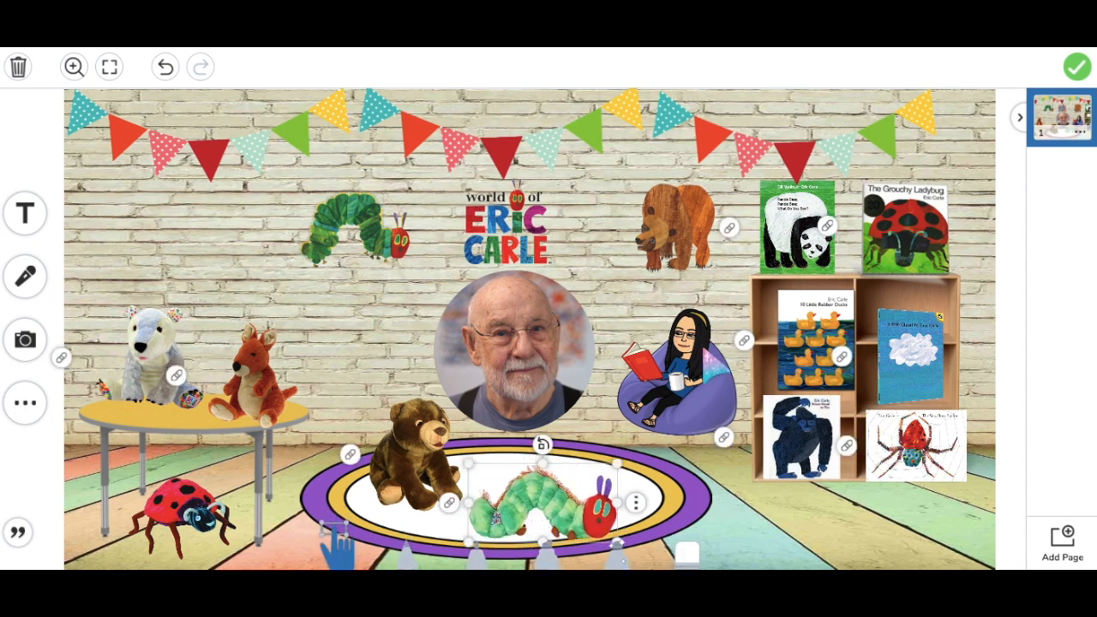
click(635, 497)
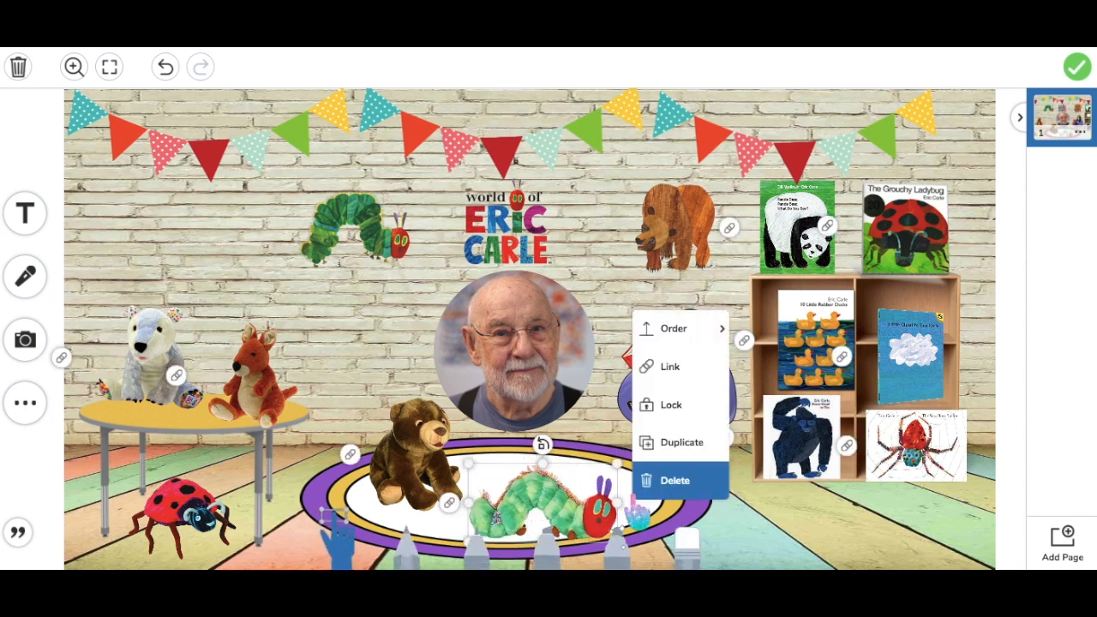
click(663, 407)
Reposition and enlarge the reading Bitmoji, lock it in place, and finish the page
drag(678, 392, 683, 434)
drag(611, 333, 573, 301)
drag(662, 414, 686, 393)
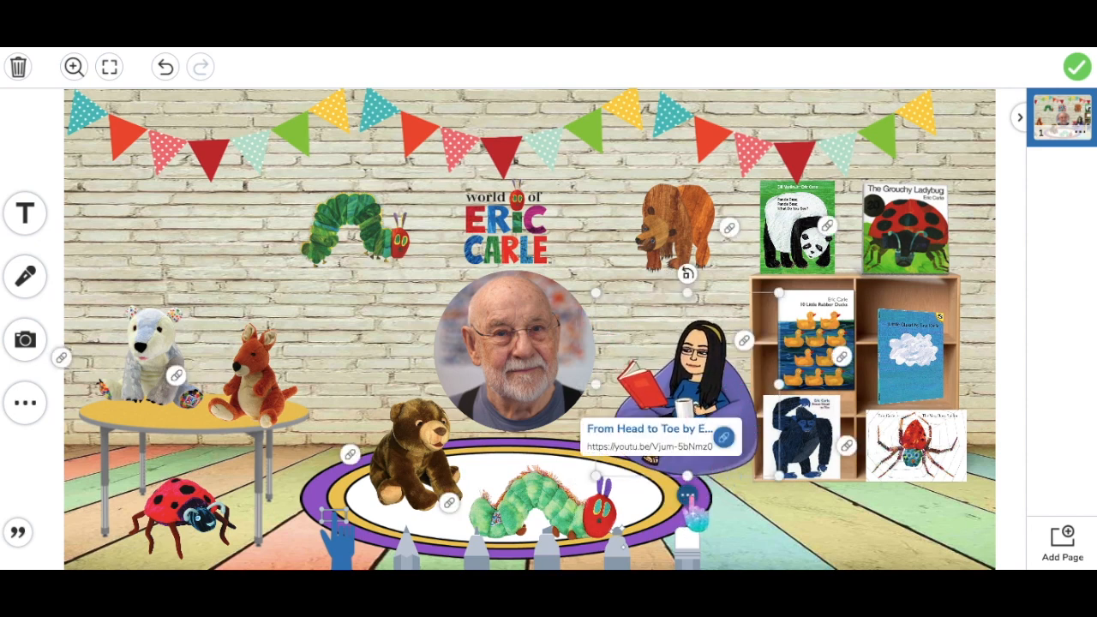
click(690, 497)
click(722, 396)
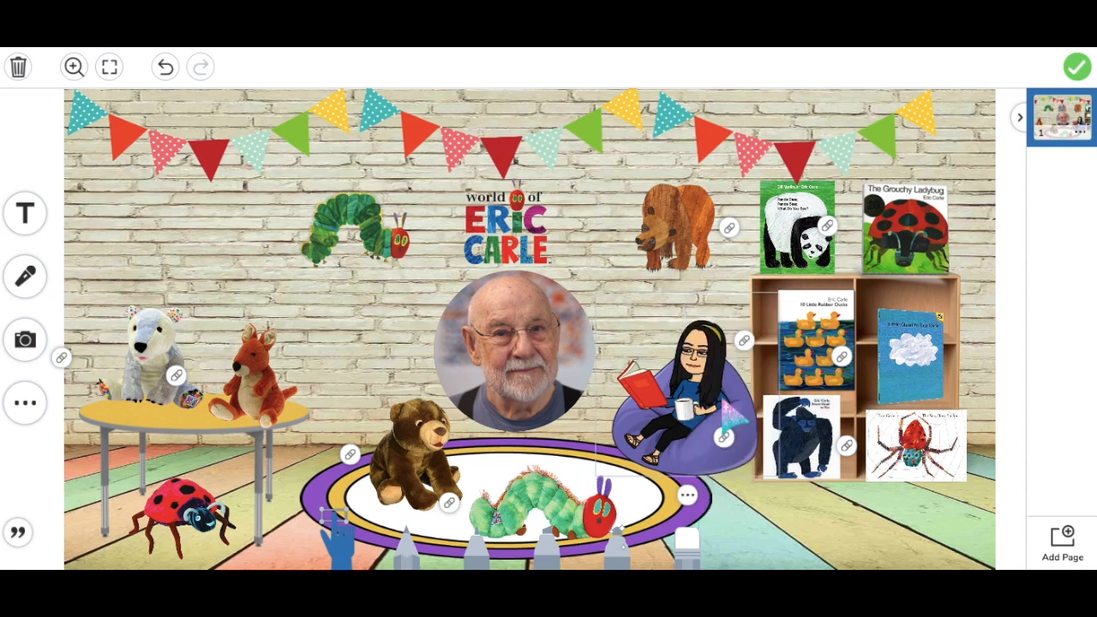
click(1077, 68)
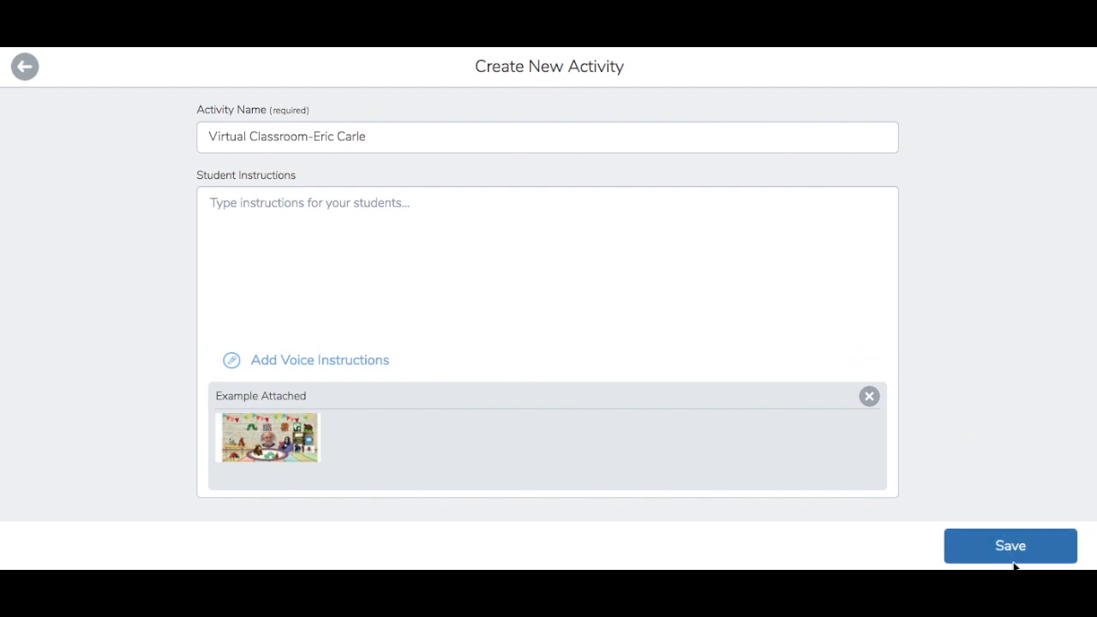
Save the 'Virtual Classroom-Eric Carle' activity, then open its thumbnail in My Library
click(1008, 547)
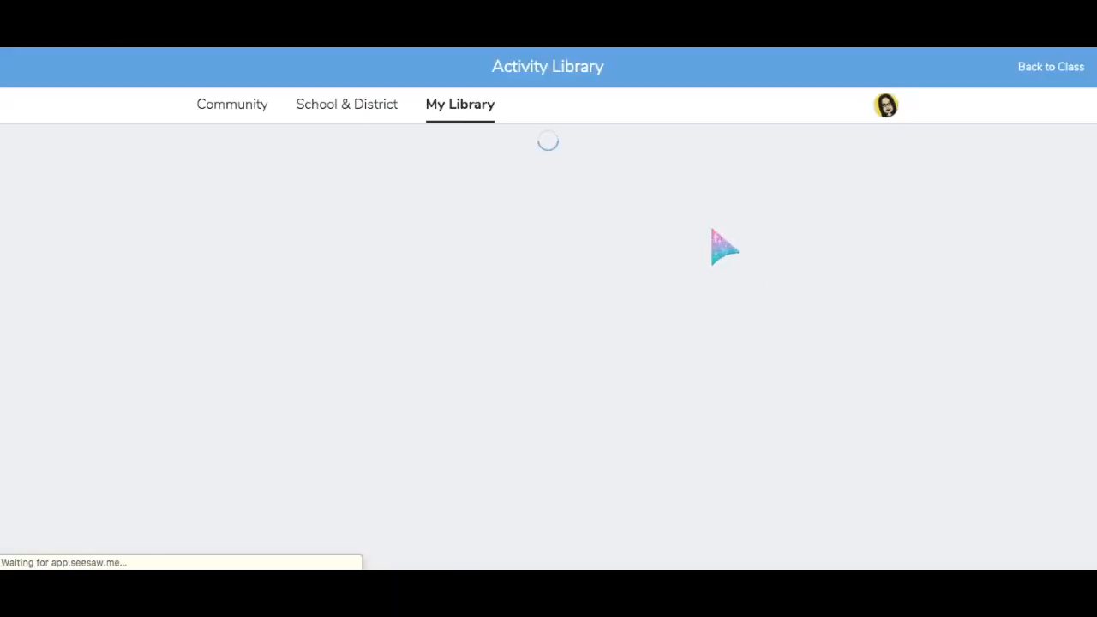
click(336, 235)
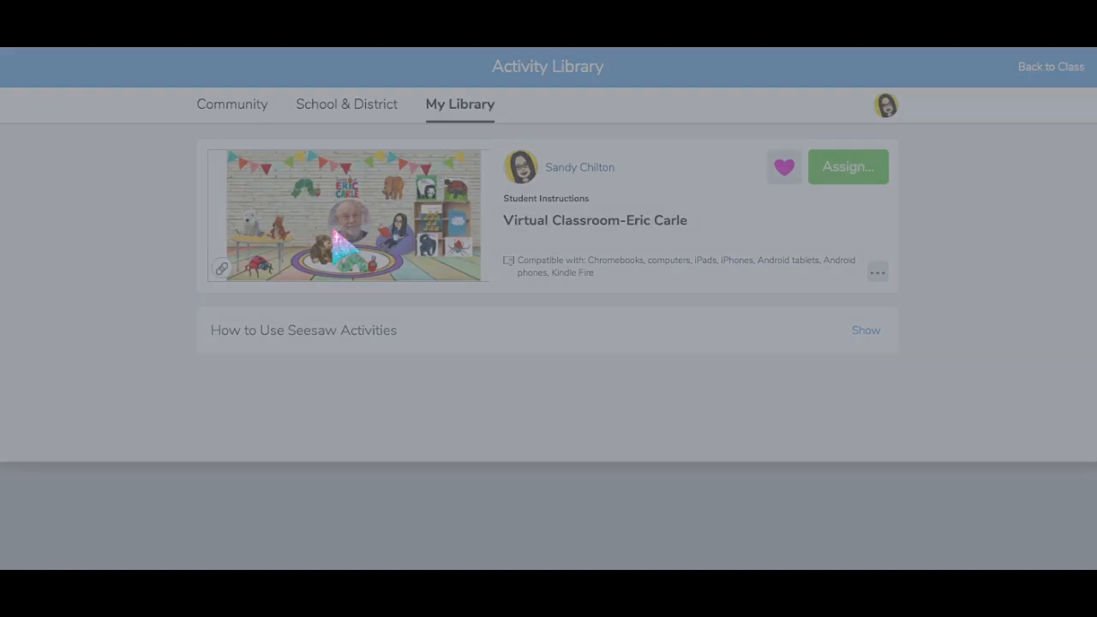